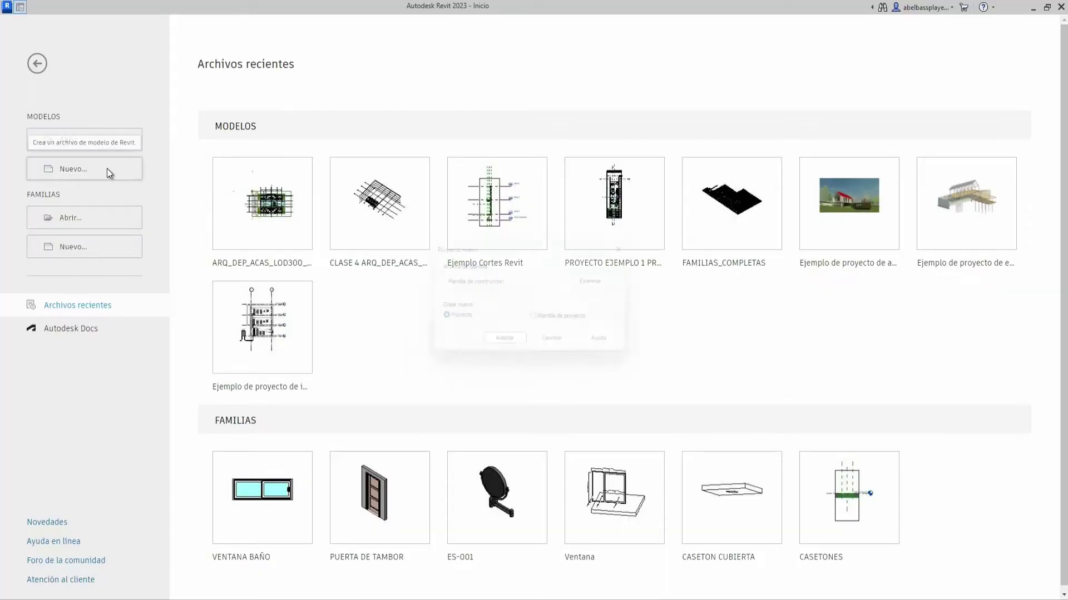
Create a new project from the architectural template (Plantilla arquitectónica)
left_click(520, 284)
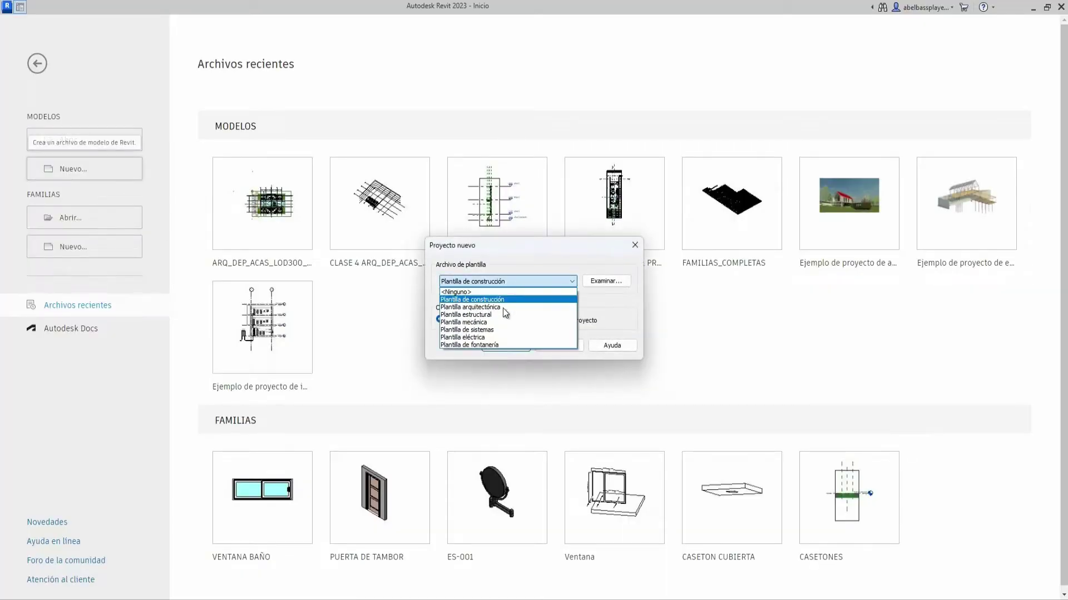
left_click(500, 306)
left_click(496, 348)
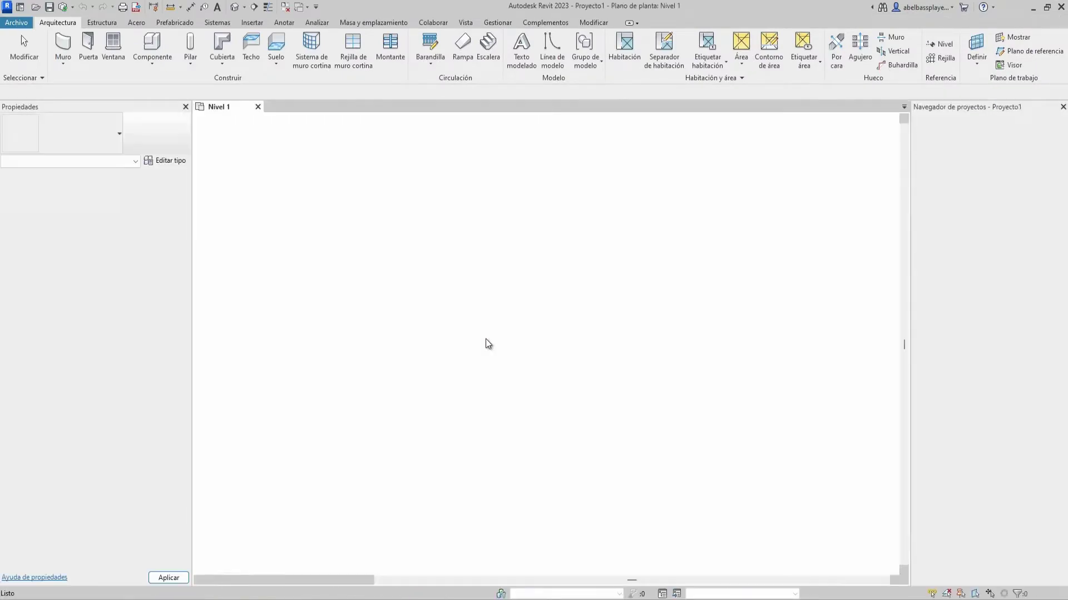
Set the project length units to Metros with the UN command
key("u")
key("n")
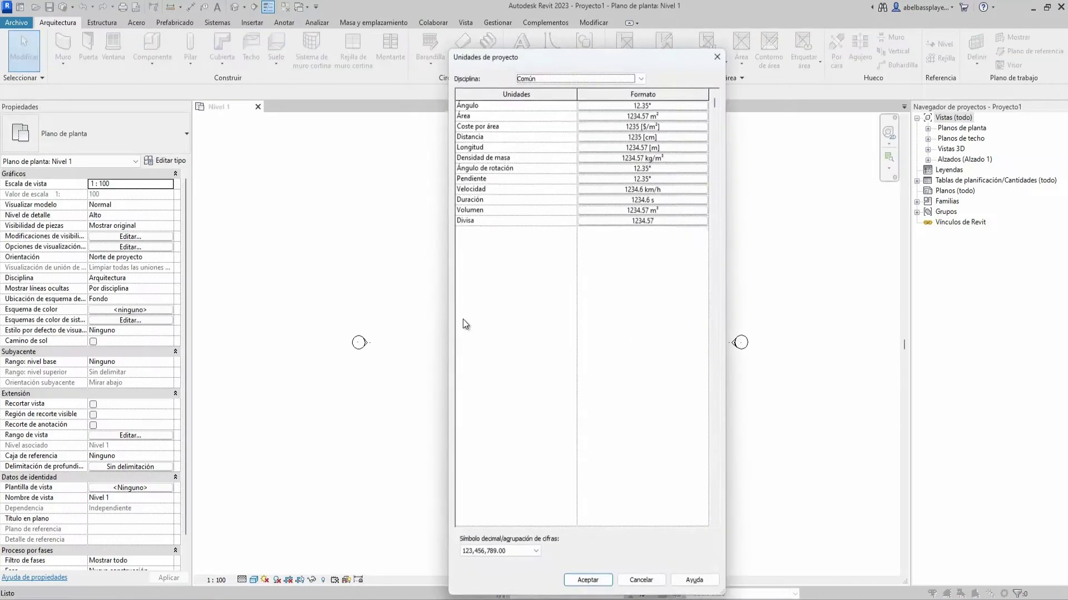
left_click(600, 148)
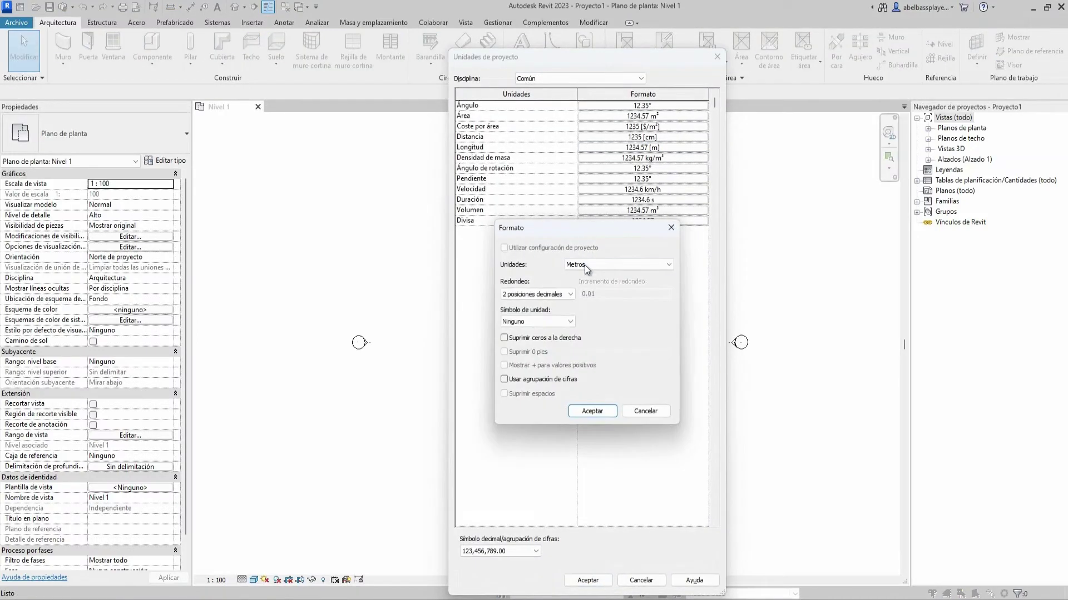
left_click(584, 413)
left_click(583, 578)
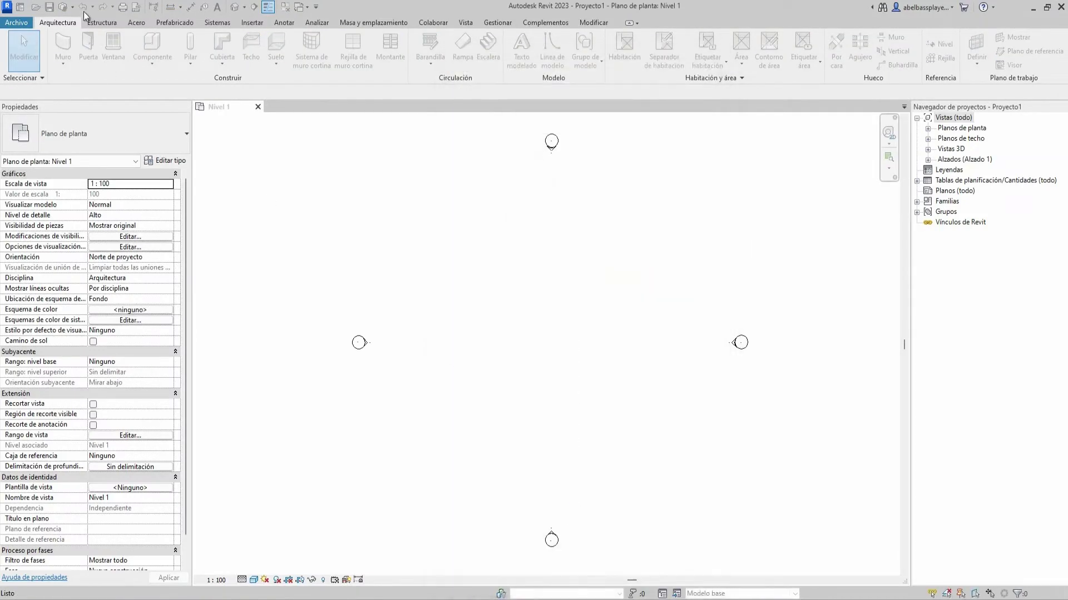
Draw a vertical wall of type Por defecto - 20 cm on the Nivel 1 plan
left_click(63, 47)
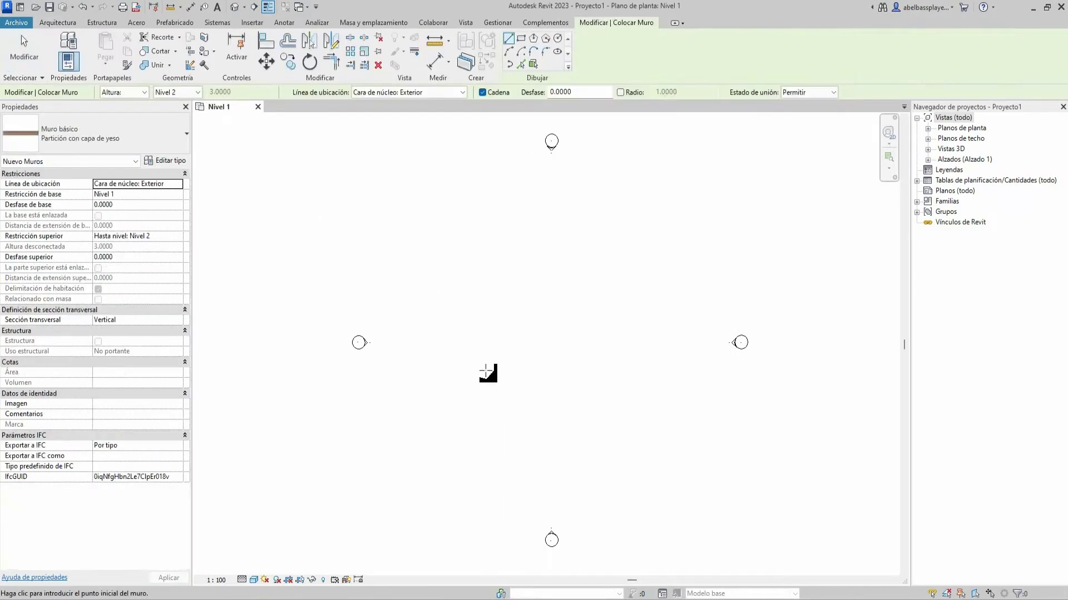
left_click(89, 142)
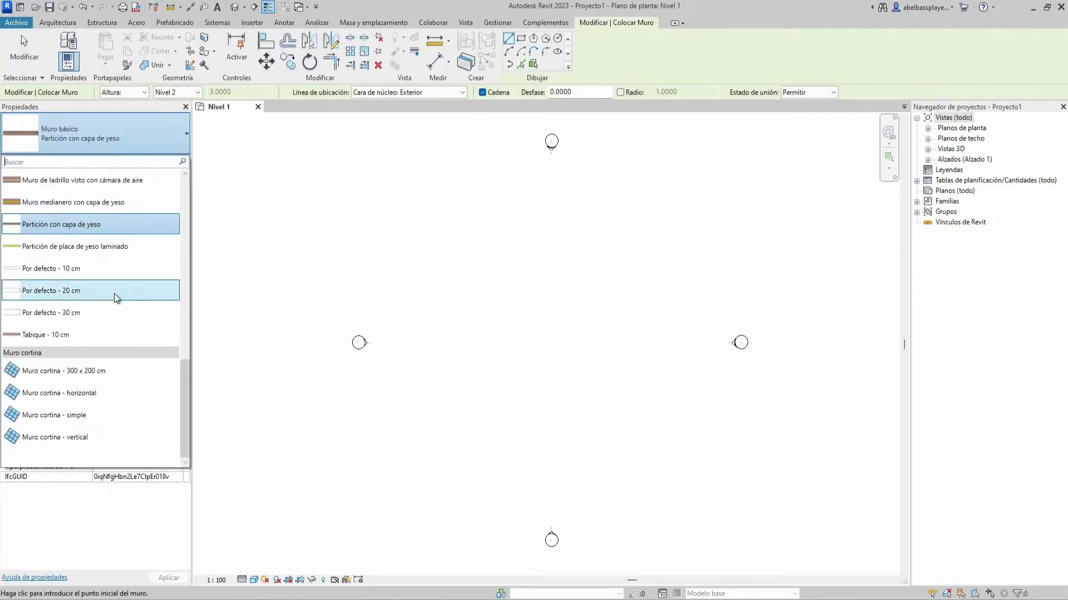
left_click(114, 290)
scroll(485, 358, "up", 2)
middle_click_drag(387, 371, 350, 379)
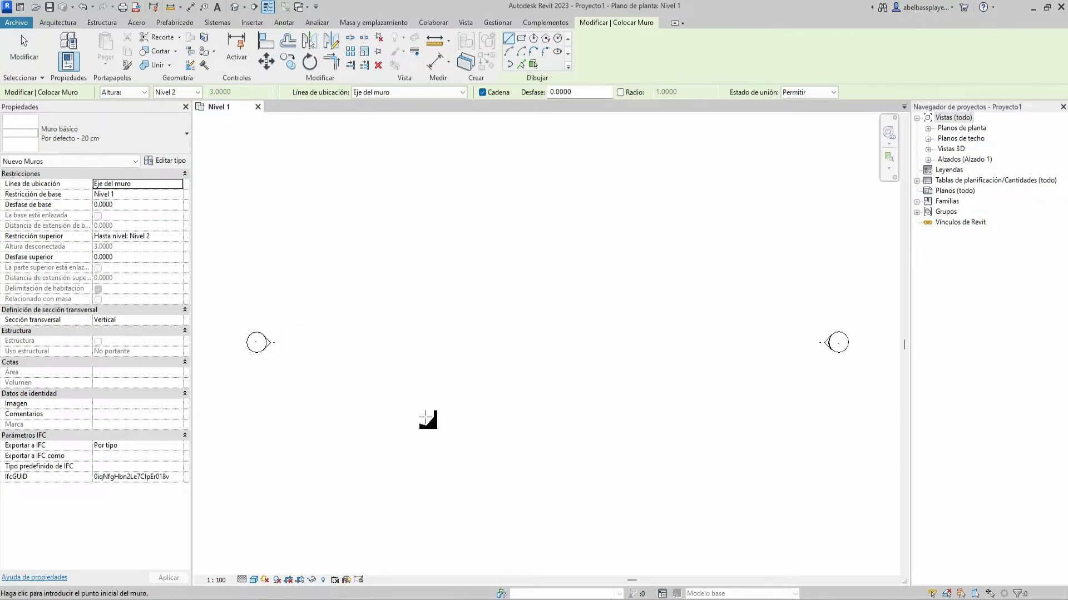
left_click(425, 417)
left_click(425, 269)
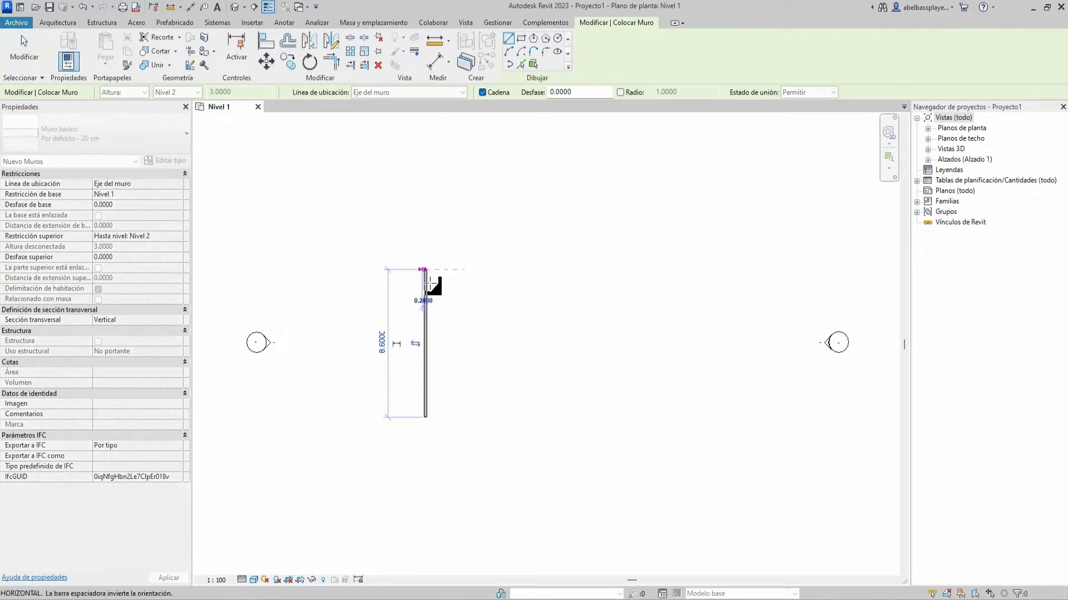
key("Escape")
key("Escape")
Set the new wall's length to 9 m
left_click(426, 334)
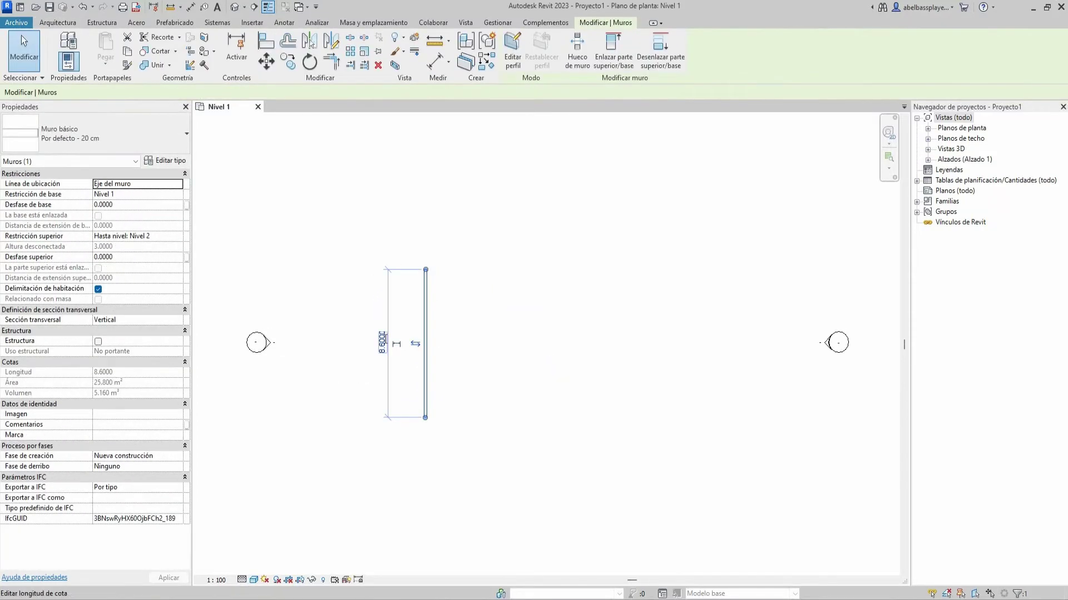
left_click(383, 339)
type("9")
key("Return")
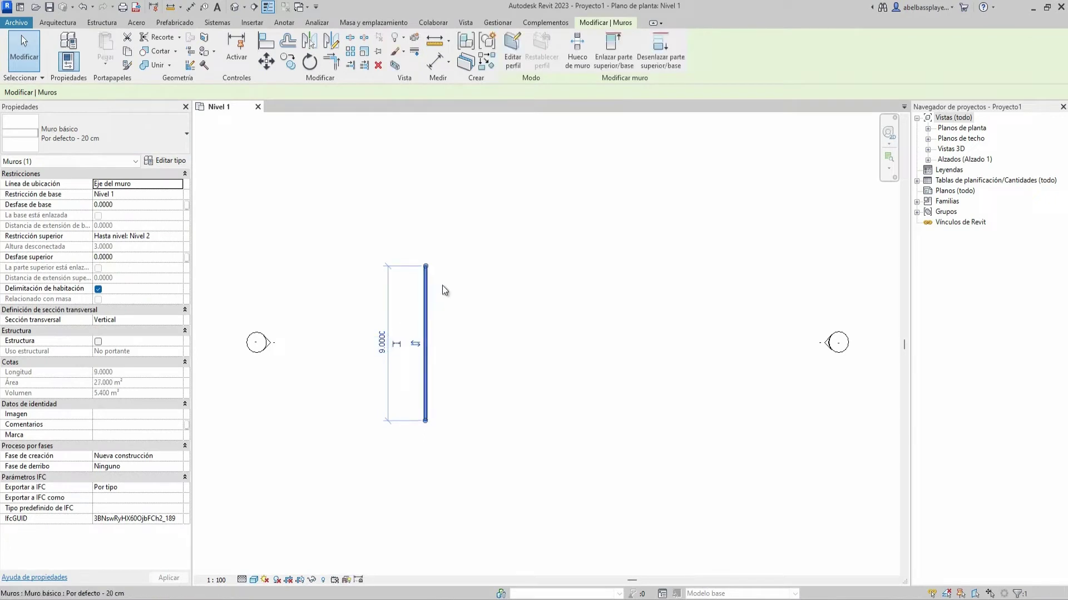
Copy the wall 8 m to the right and centre both walls in view
left_click(288, 61)
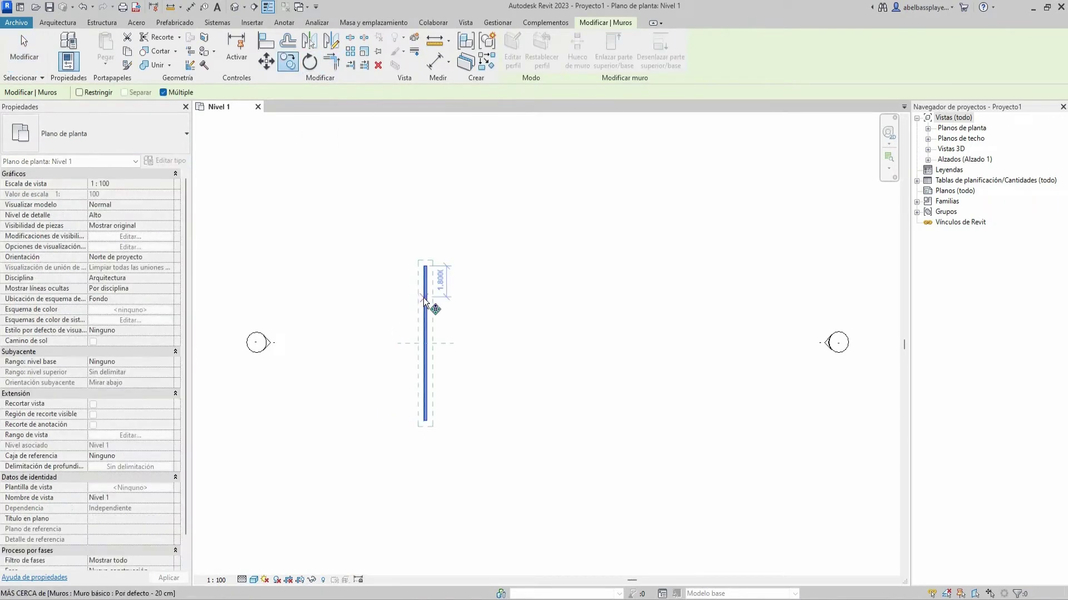
left_click(425, 299)
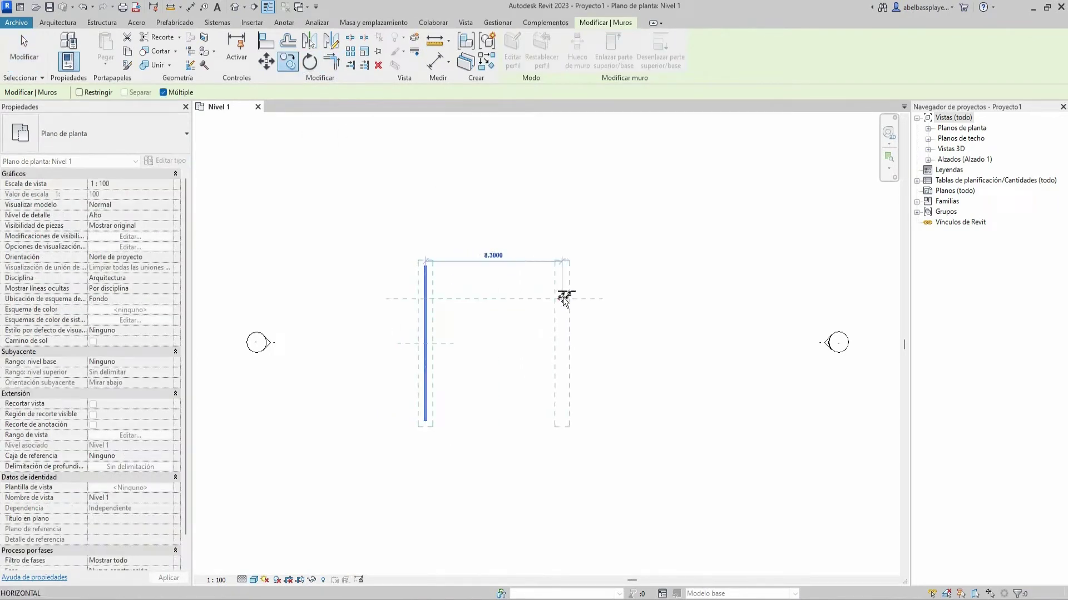
type("8")
key("Return")
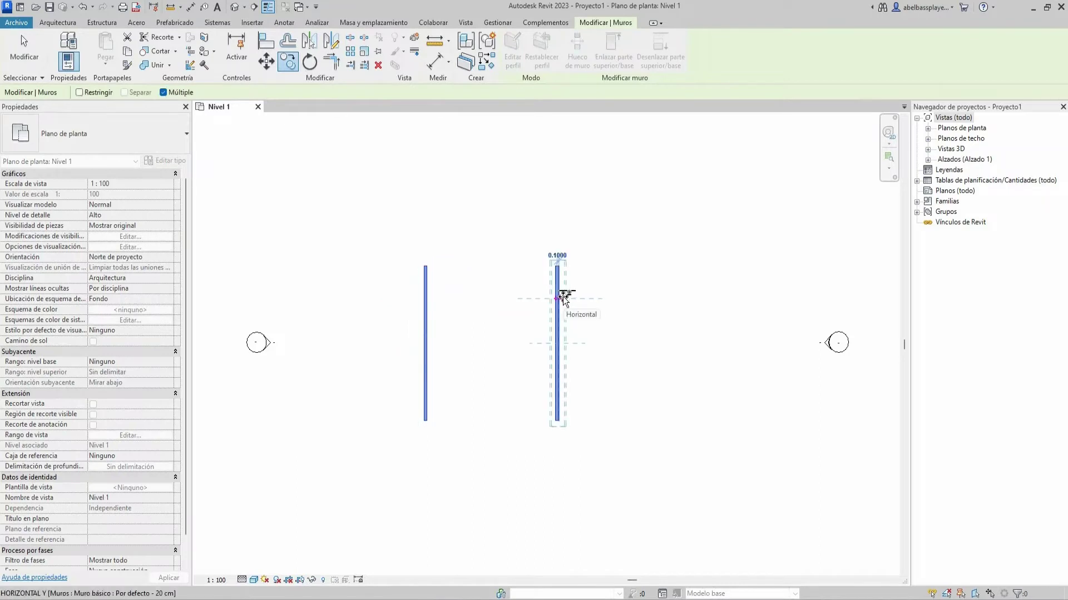
key("Escape")
key("Escape")
scroll(563, 312, "up", 1)
scroll(557, 338, "up", 1)
middle_click_drag(557, 339, 487, 258)
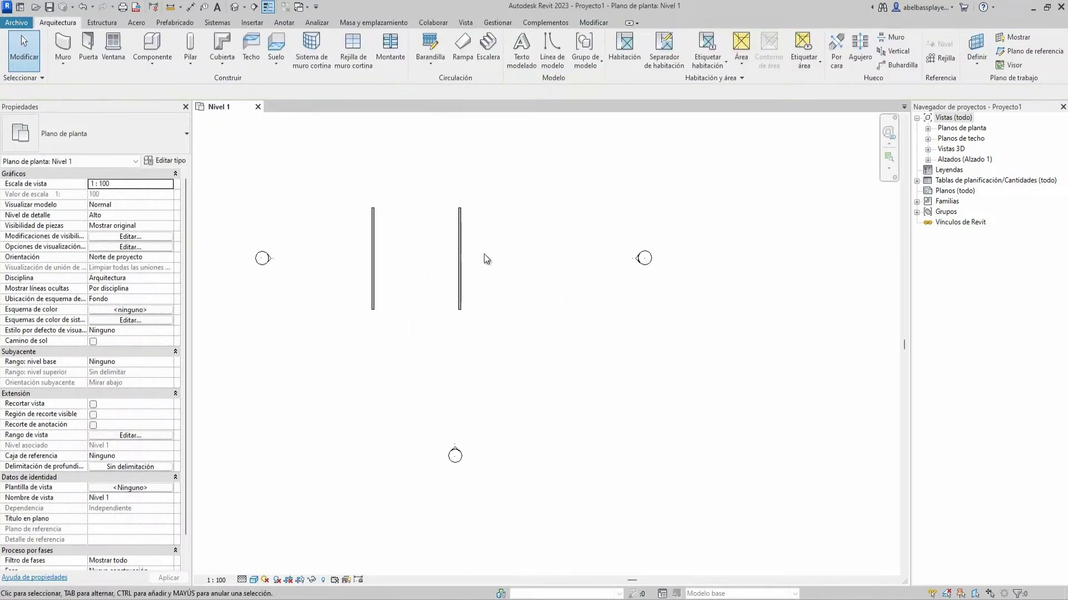
Show both walls in the default 3D view, select the right wall, and activate Dividir cara
left_click(233, 7)
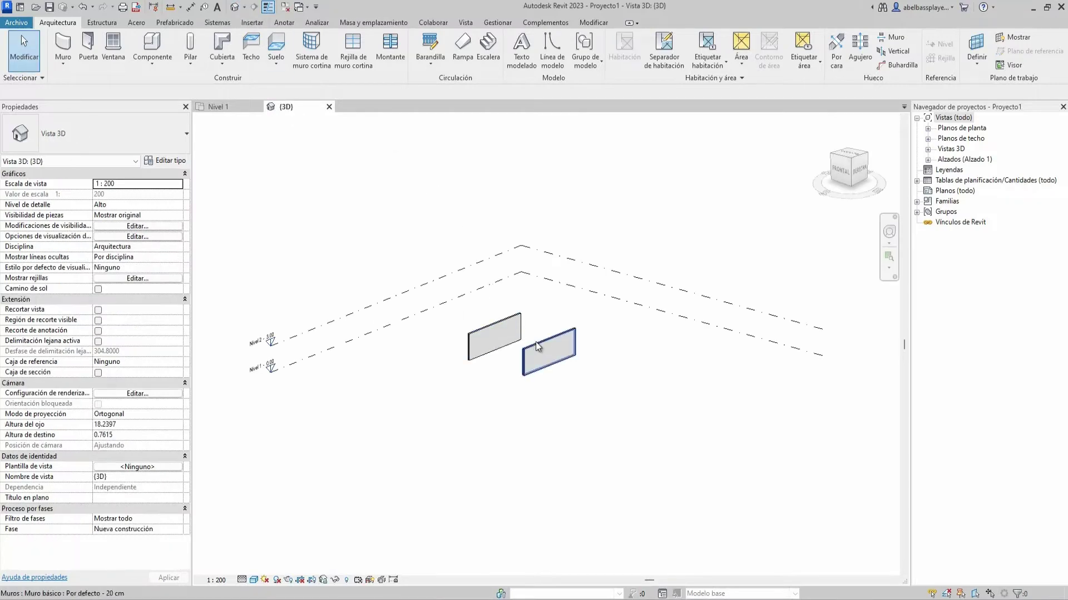
left_click(538, 356)
scroll(533, 325, "up", 1)
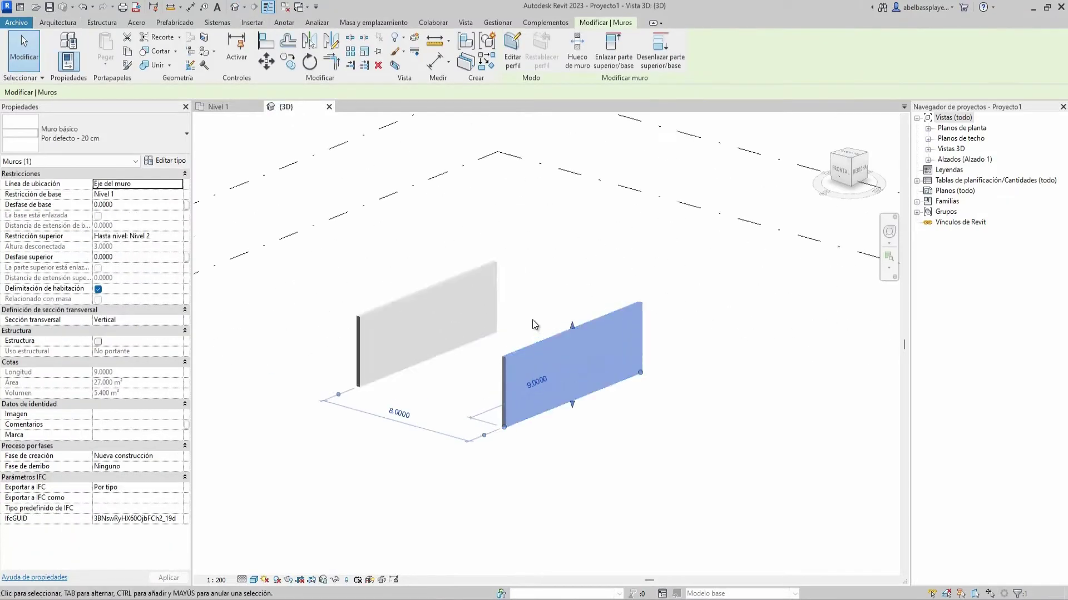
scroll(534, 325, "up", 1)
middle_click_drag(564, 330, 602, 332)
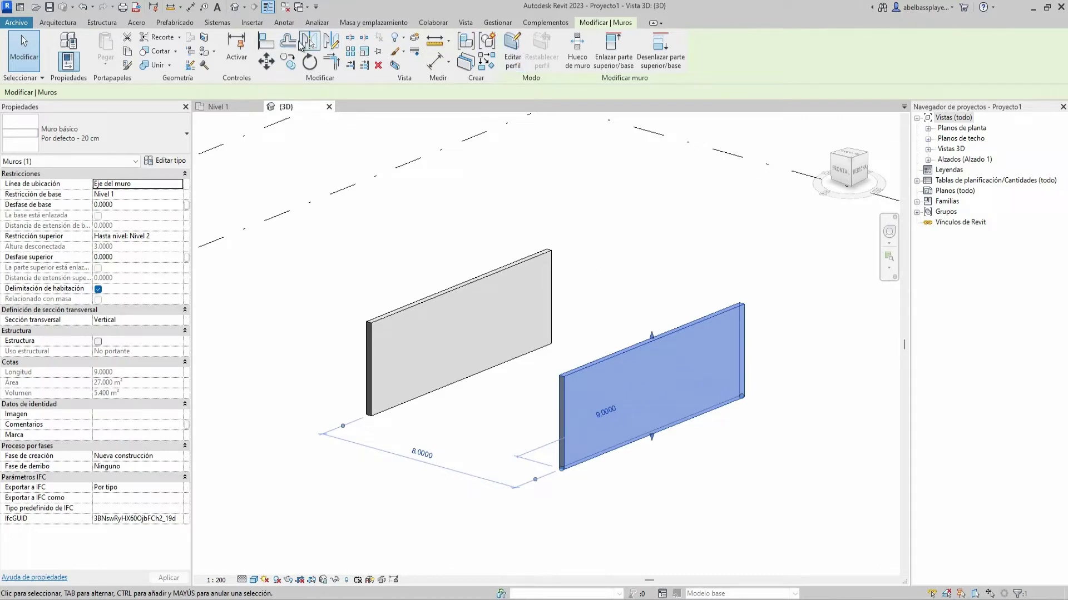
left_click(205, 39)
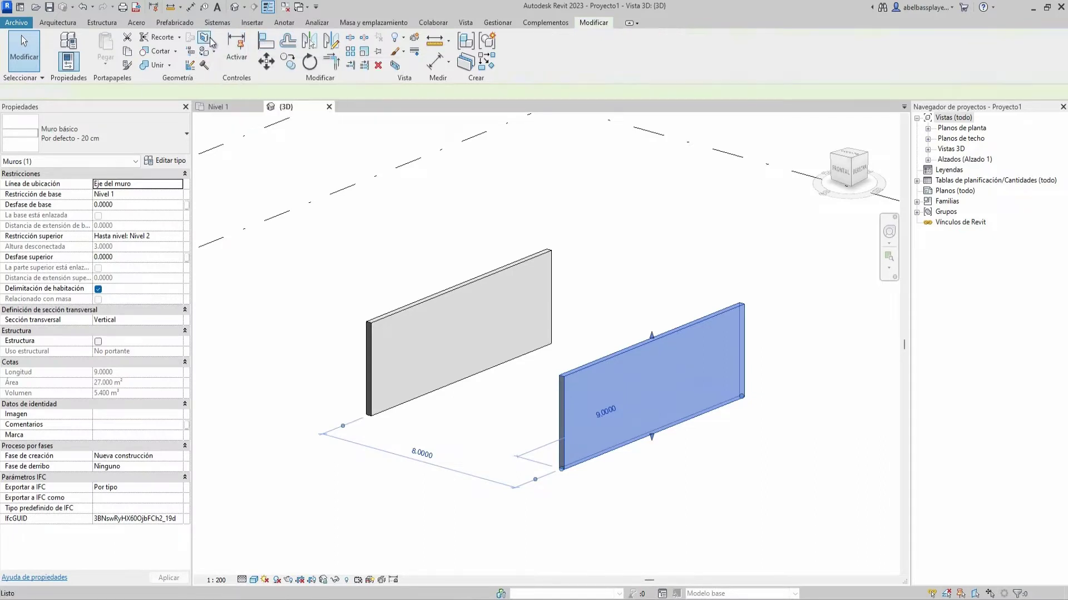
Draw a spline across the right wall's face from its left edge to its right edge
left_click(595, 402)
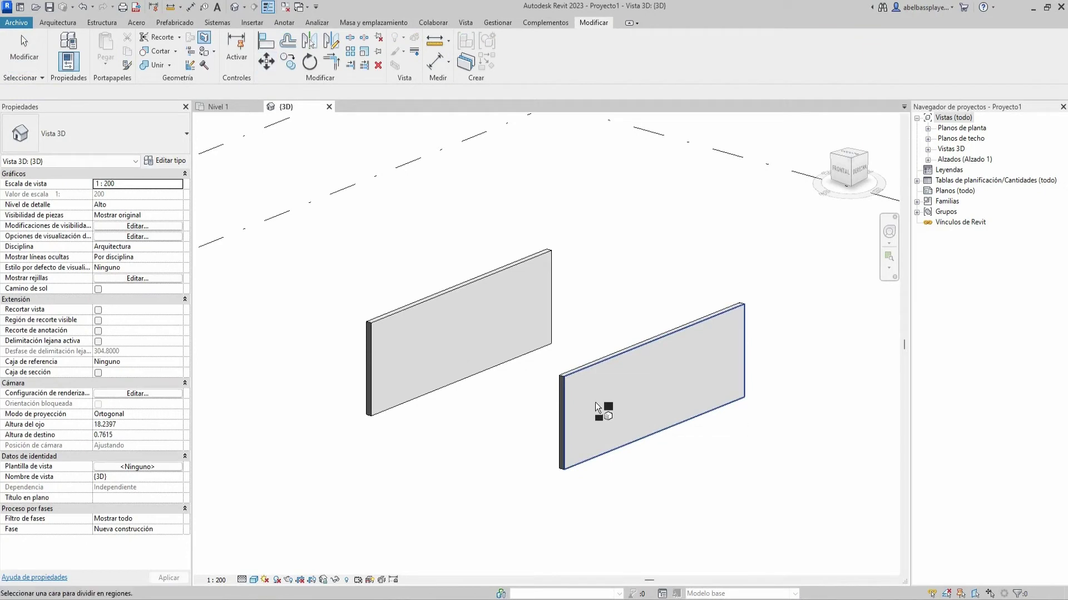
scroll(665, 497, "up", 2)
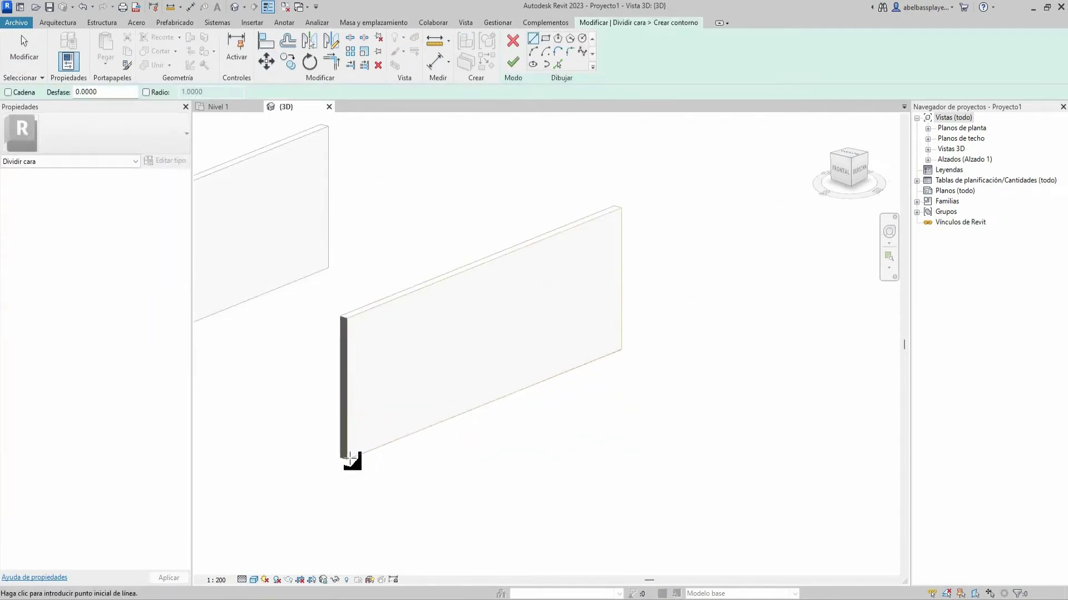
left_click(533, 52)
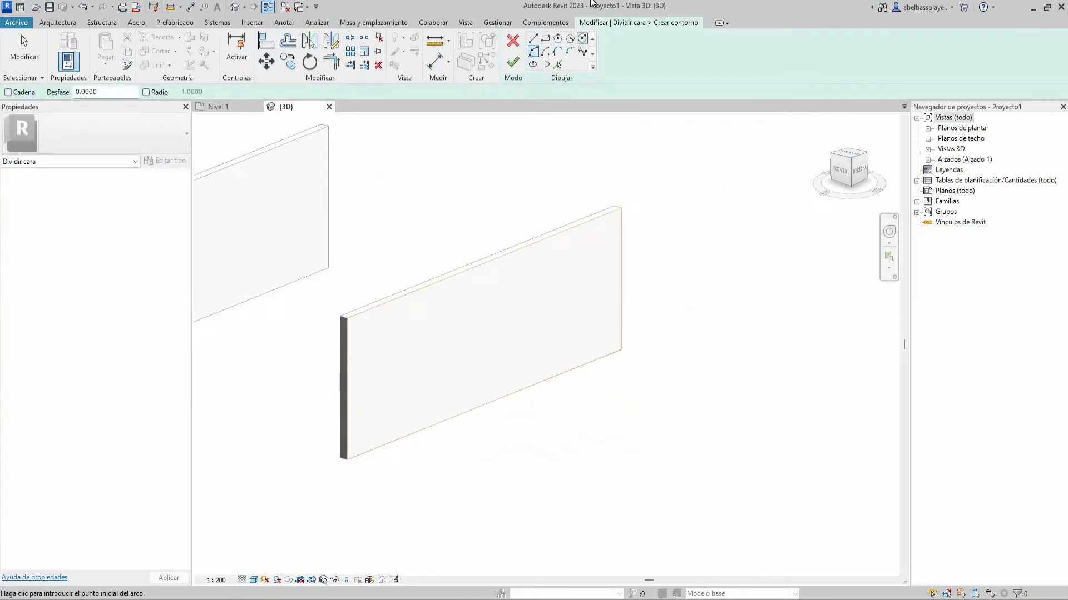
left_click(582, 54)
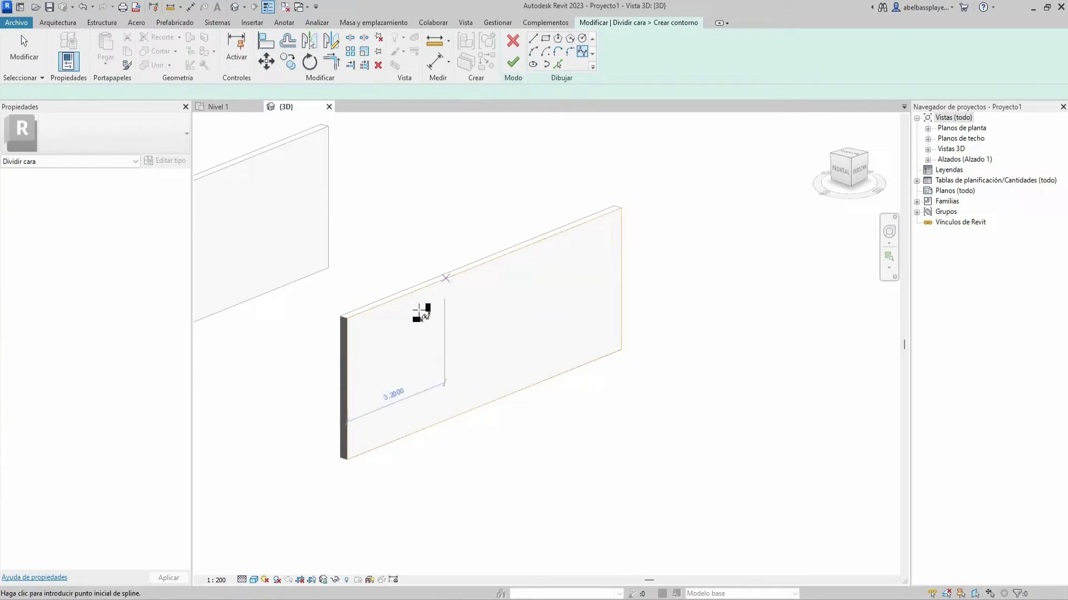
left_click(347, 402)
left_click(387, 366)
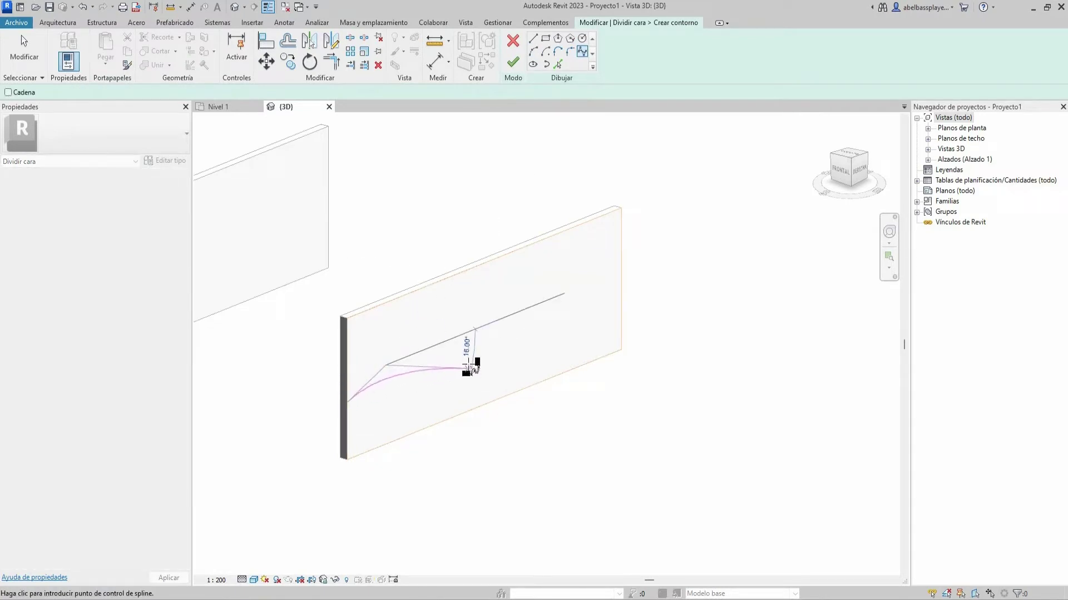
left_click(468, 362)
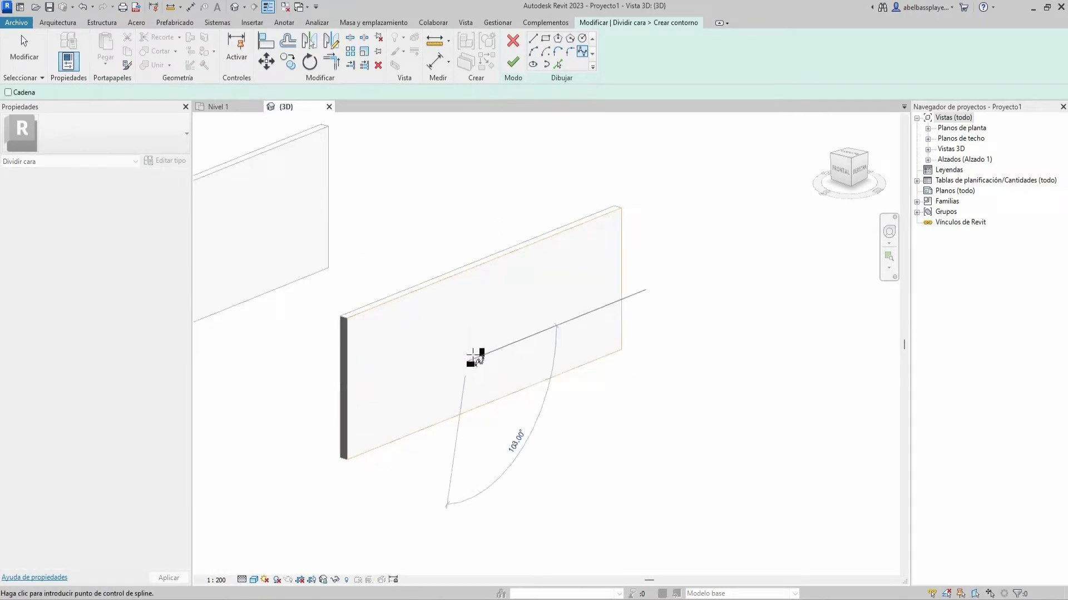
left_click(534, 318)
left_click(590, 310)
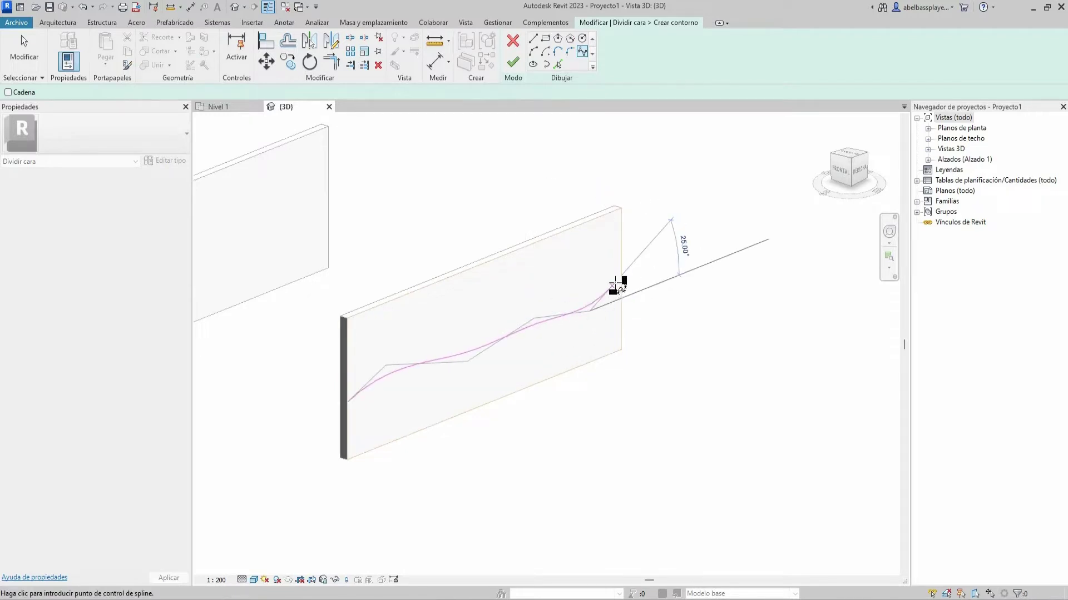
left_click(621, 279)
key("Escape")
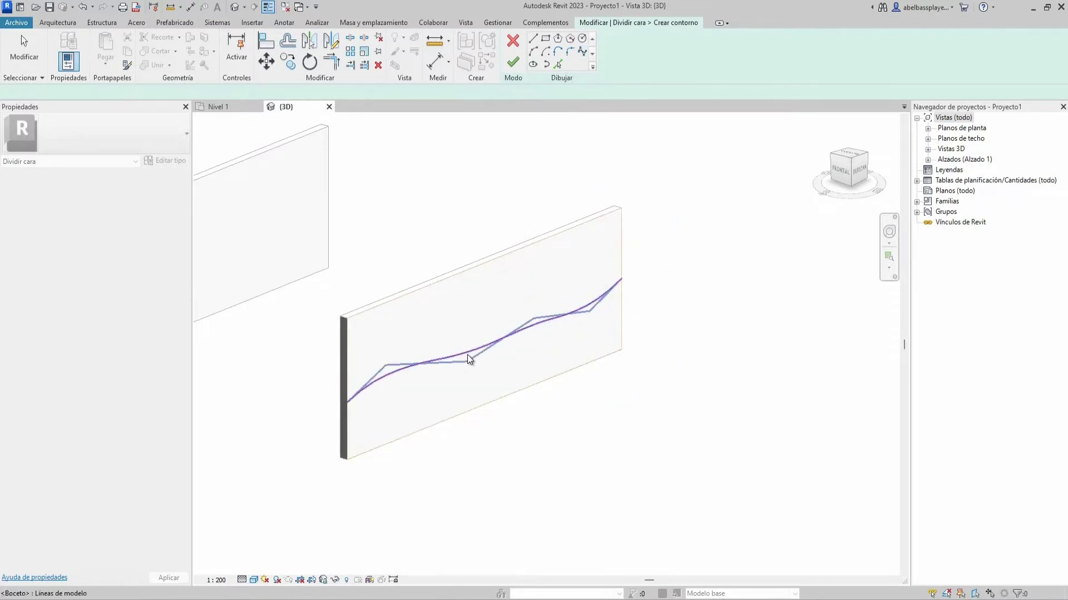
key("Escape")
Reshape the spline's control points into a smooth wave and finish the face split
left_click(467, 360)
left_click_drag(469, 362, 478, 385)
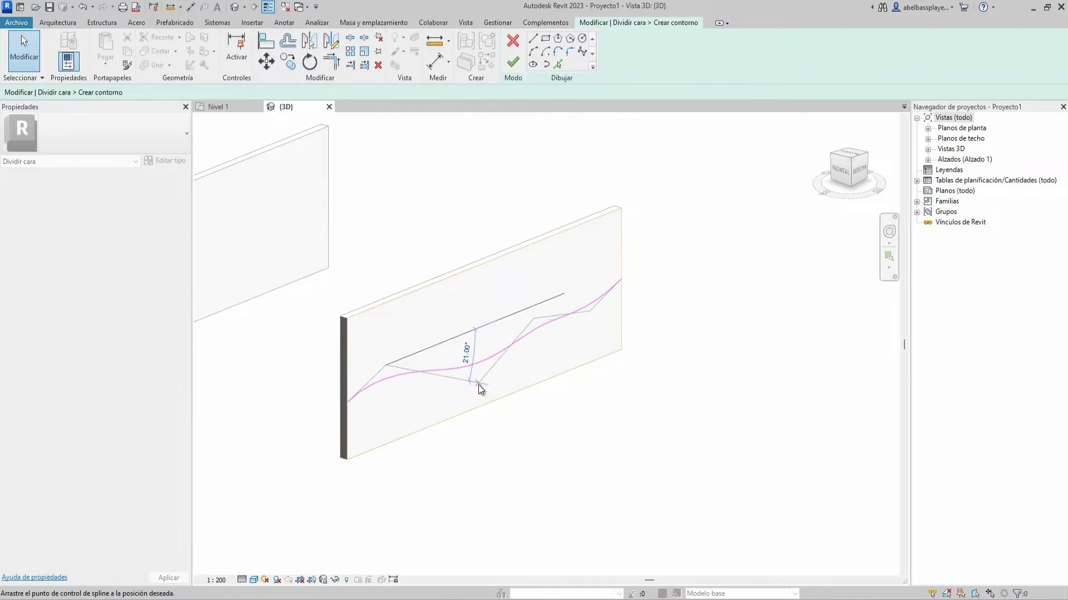
left_click_drag(590, 311, 594, 334)
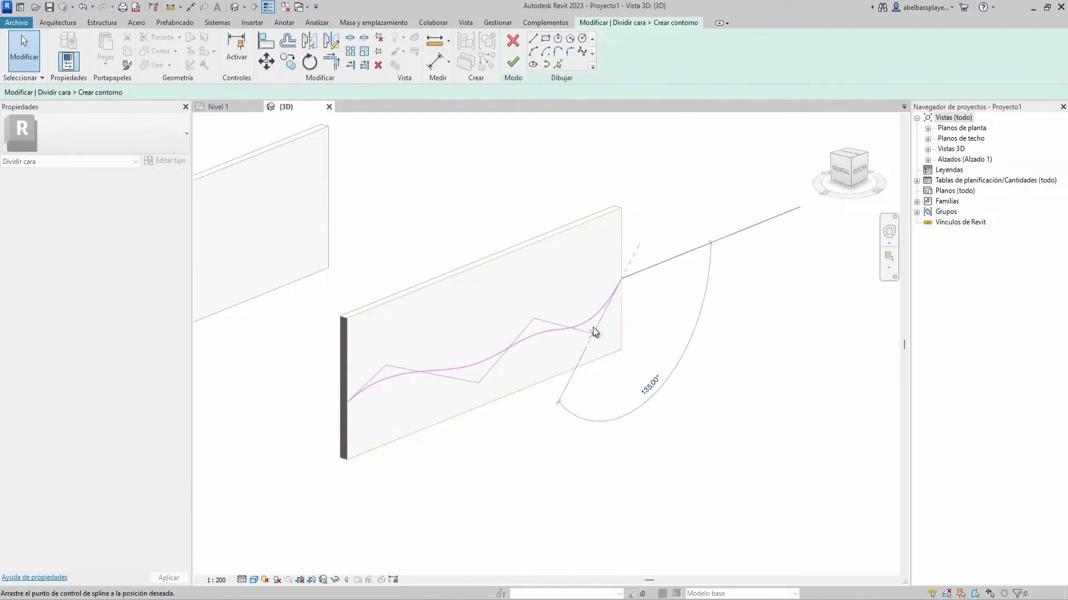
left_click(512, 61)
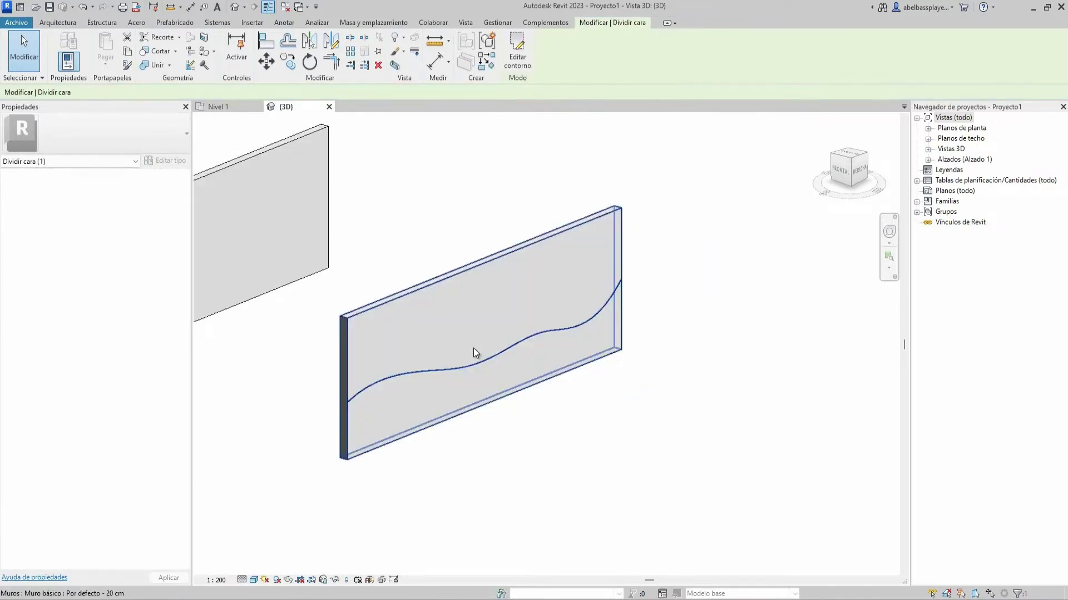
left_click(437, 316)
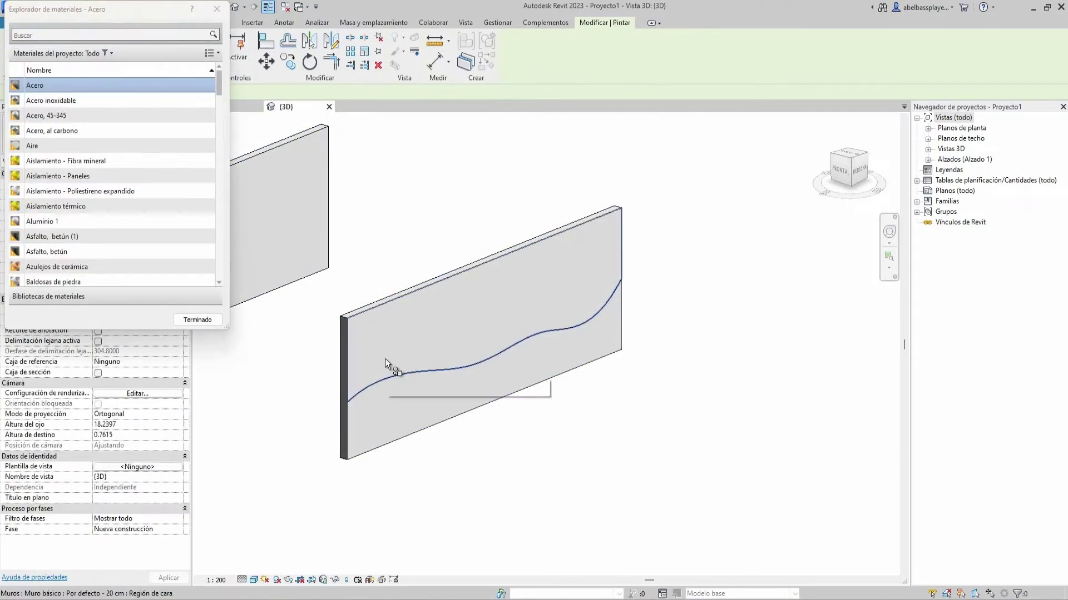
Paint the wall's upper region with Madera - Parquet
left_click(385, 358)
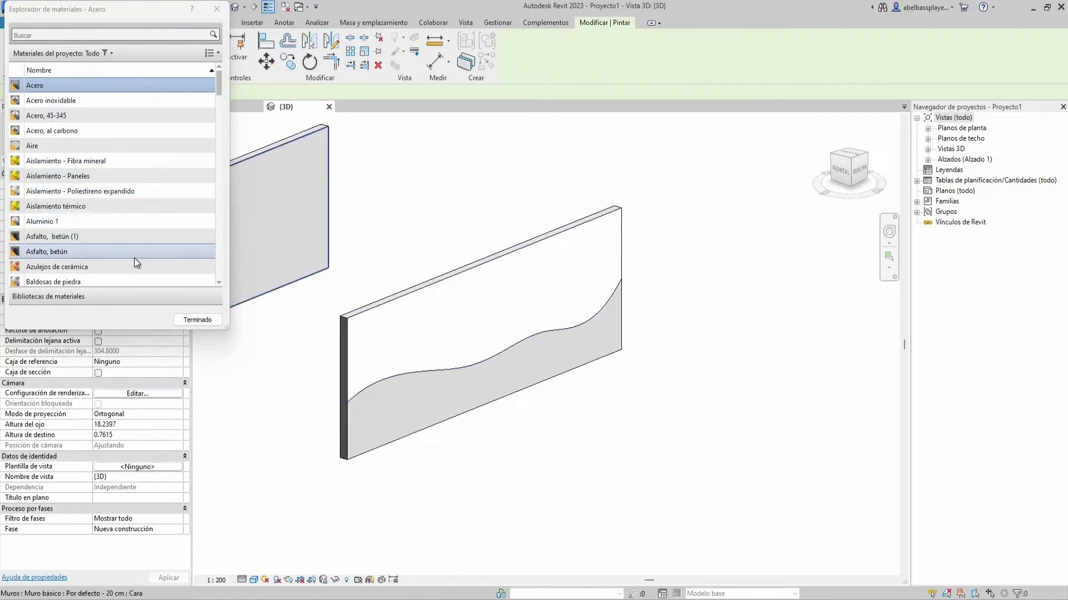
scroll(135, 259, "down", 6)
scroll(132, 250, "up", 1)
scroll(111, 157, "up", 2)
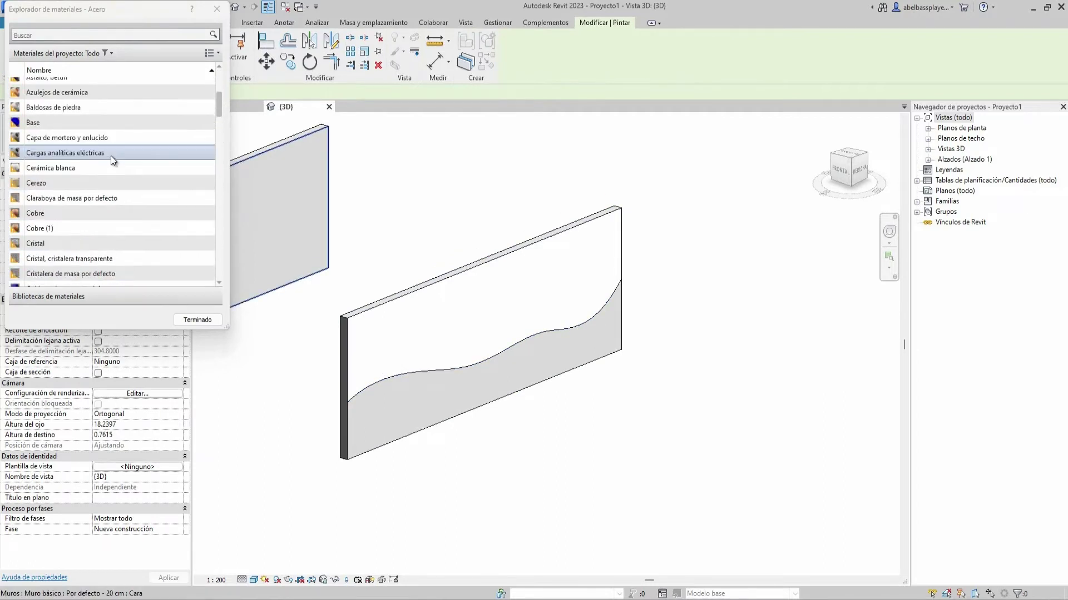
scroll(102, 130, "up", 1)
scroll(131, 256, "down", 2)
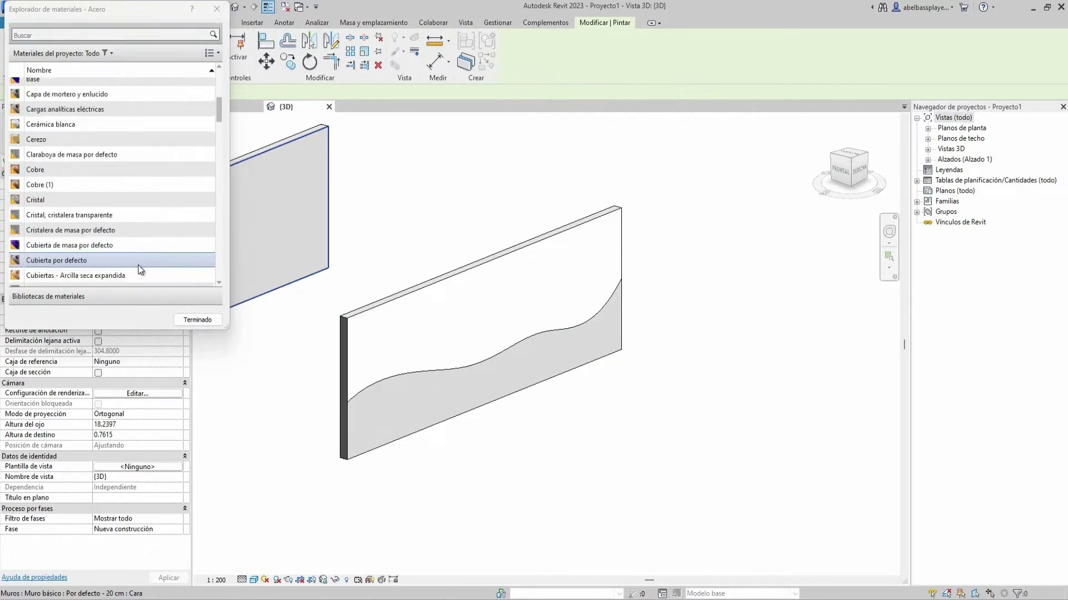
scroll(136, 278, "down", 5)
scroll(139, 288, "down", 1)
scroll(55, 292, "down", 1)
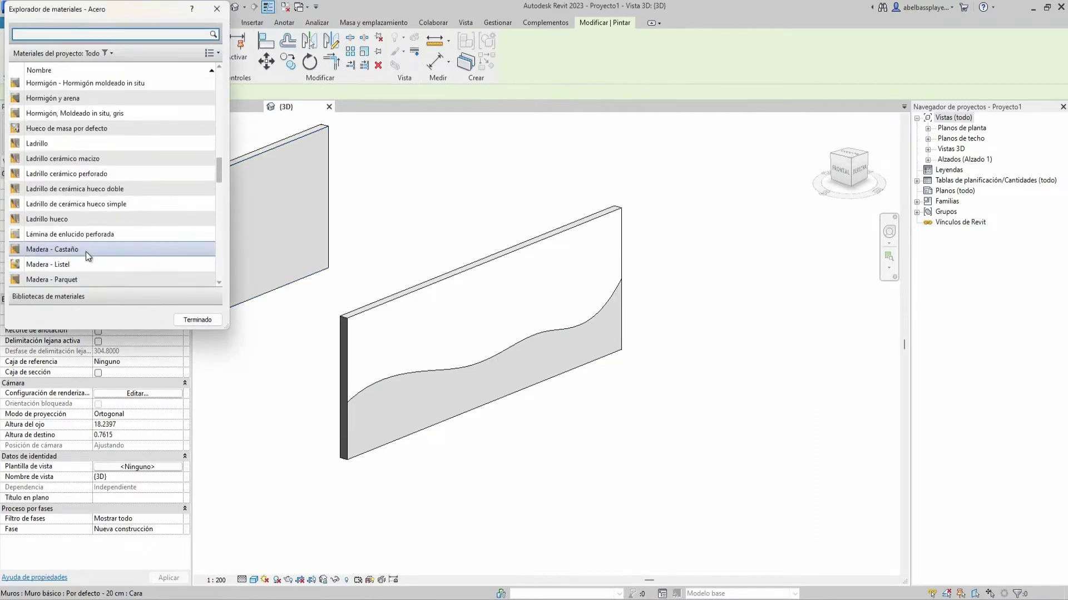
left_click(79, 278)
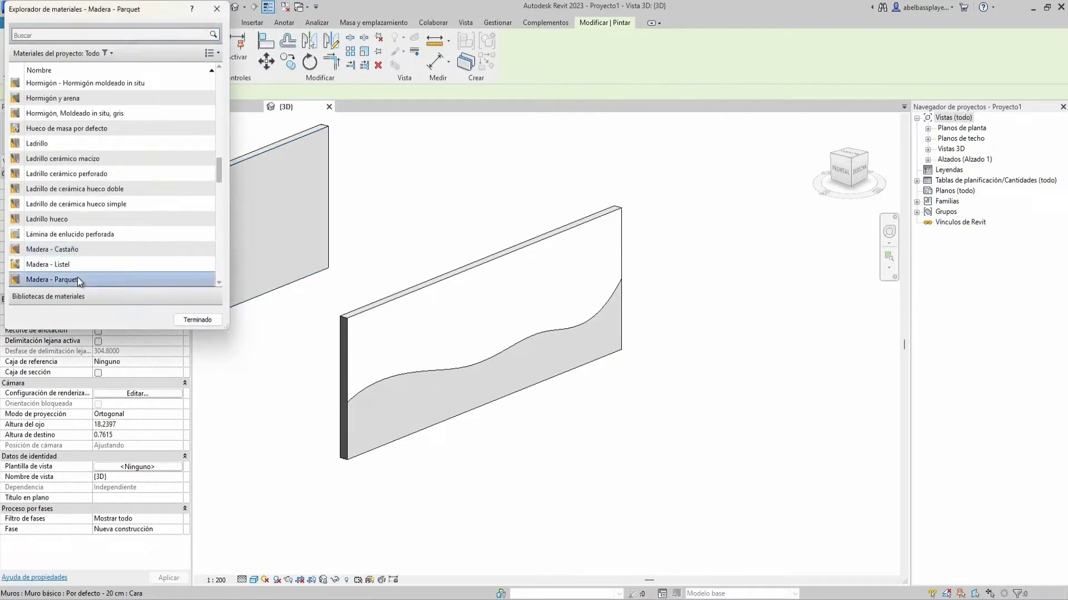
left_click(402, 364)
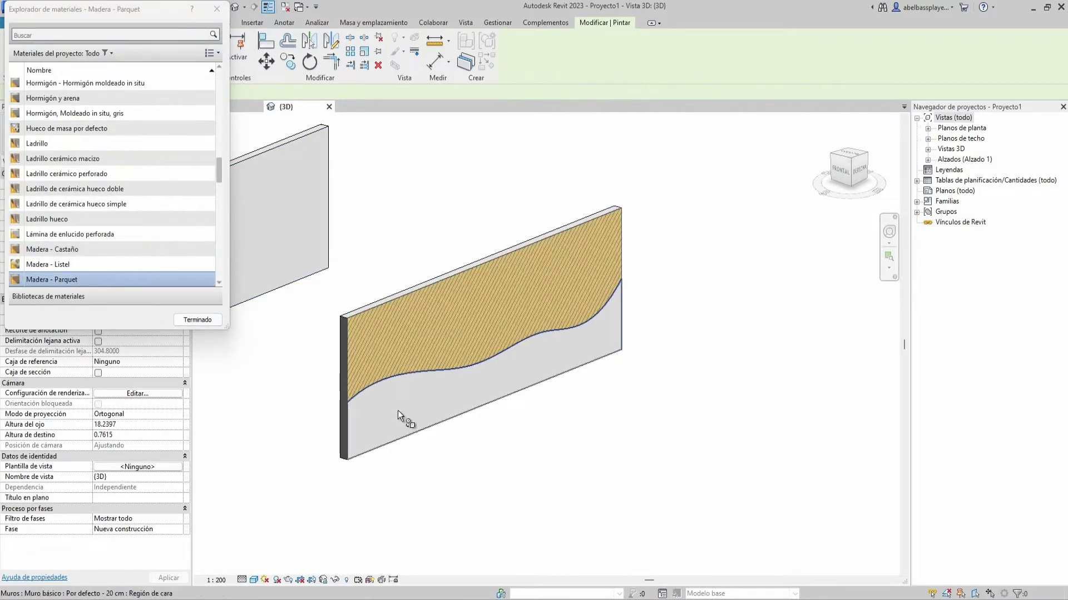
Paint the lower region with Ladrillo and finish painting
left_click(85, 146)
left_click(372, 428)
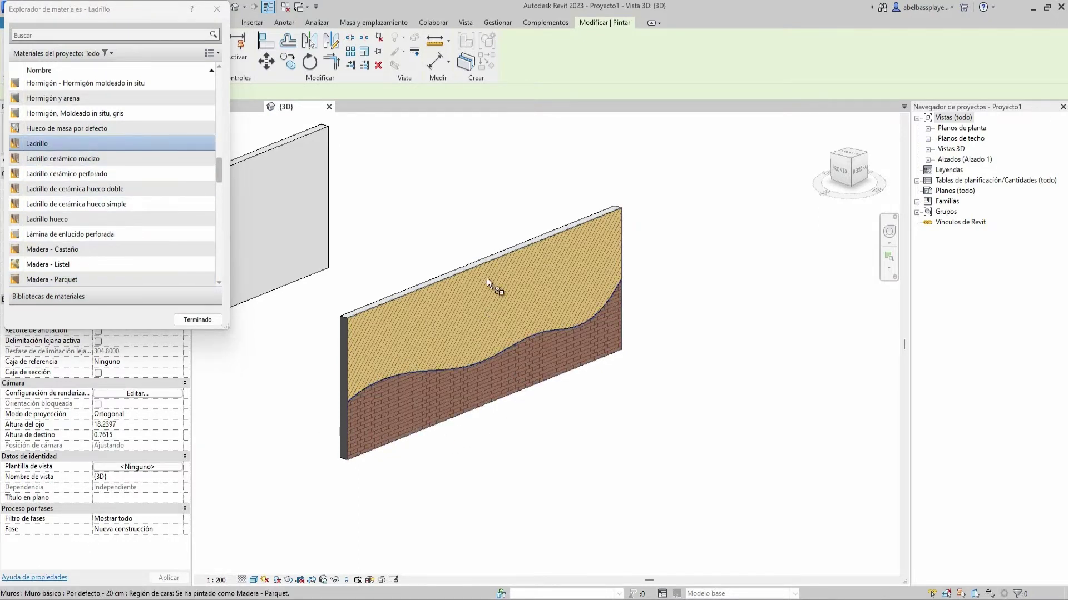
left_click(197, 319)
mouse_move(367, 357)
middle_mouse_down()
mouse_move(419, 332)
mouse_move(409, 324)
middle_mouse_up()
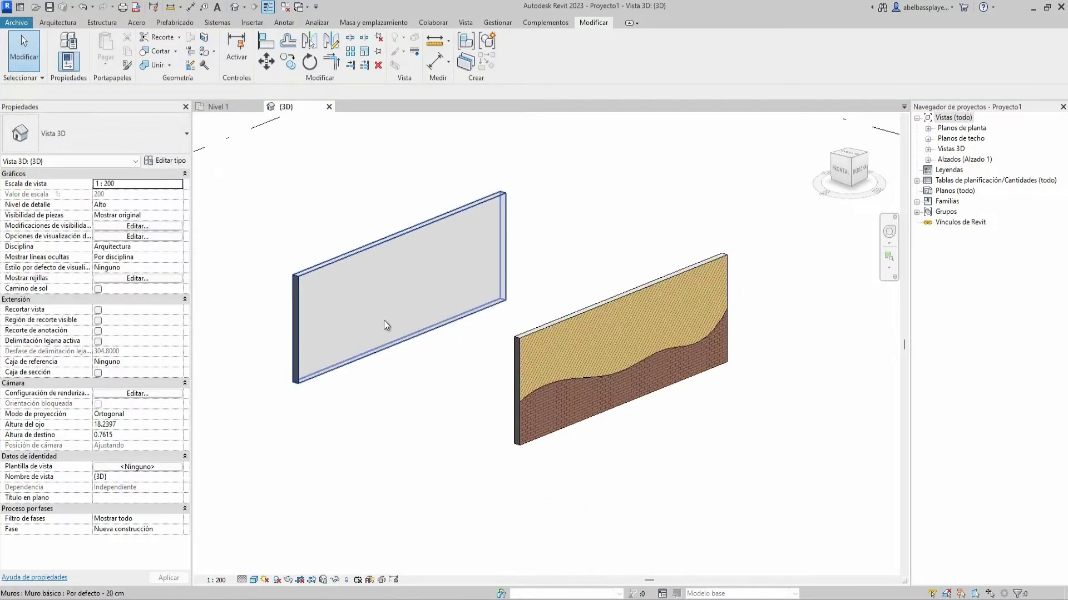
In the left wall's Editar perfil sketch, draw a spline from its left edge to its right edge
left_click(366, 320)
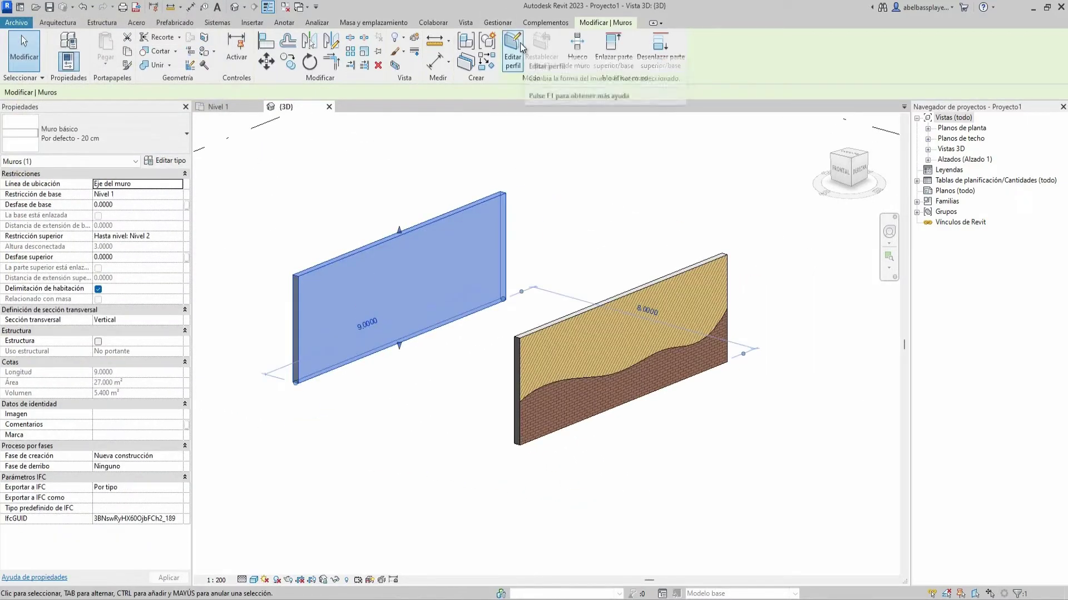
left_click(525, 49)
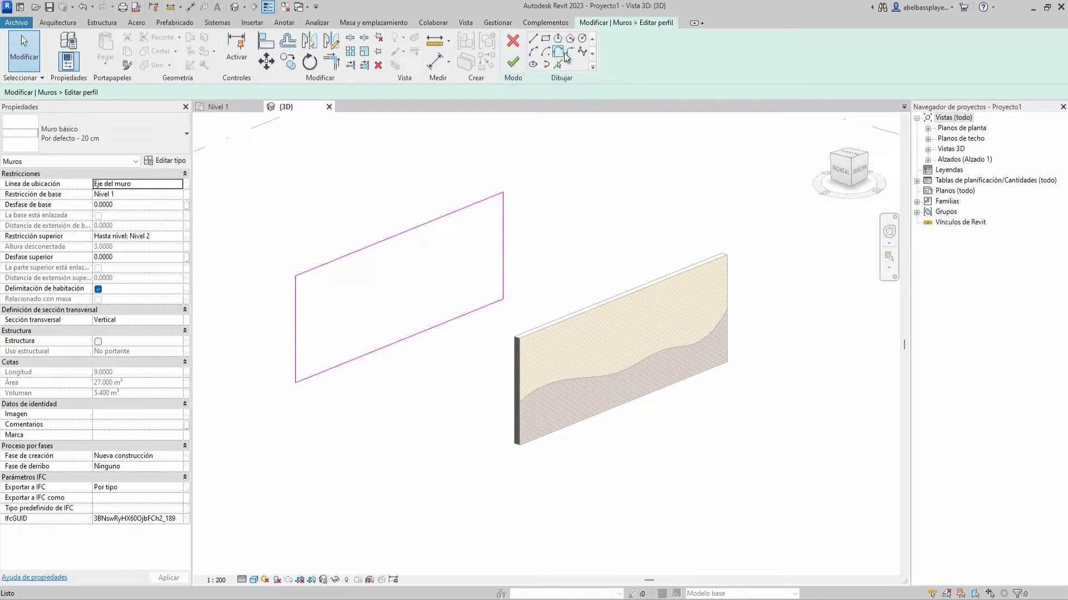
left_click(582, 54)
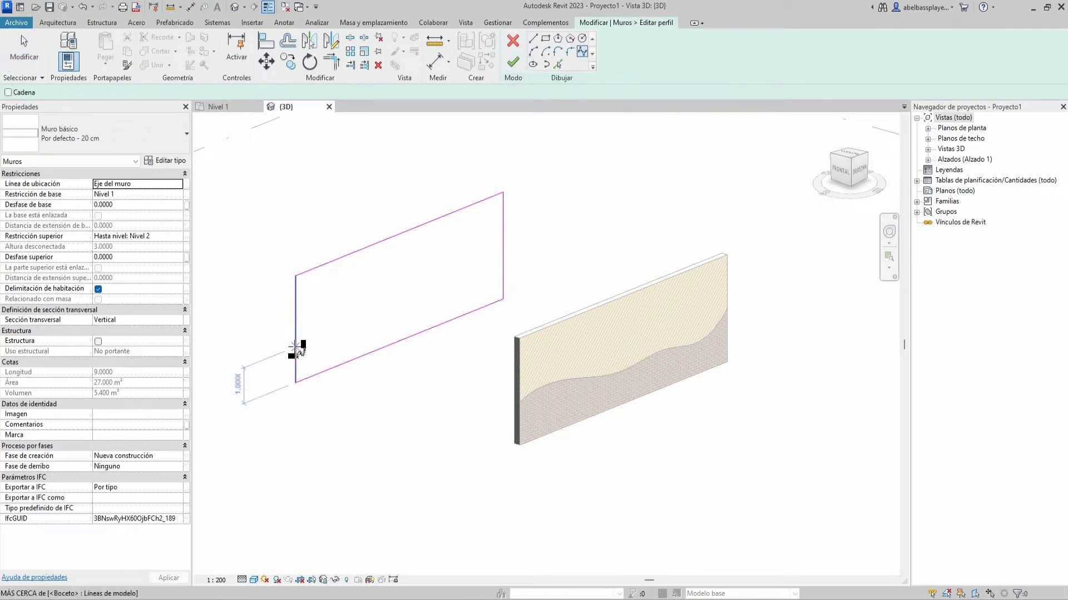
left_click(308, 332)
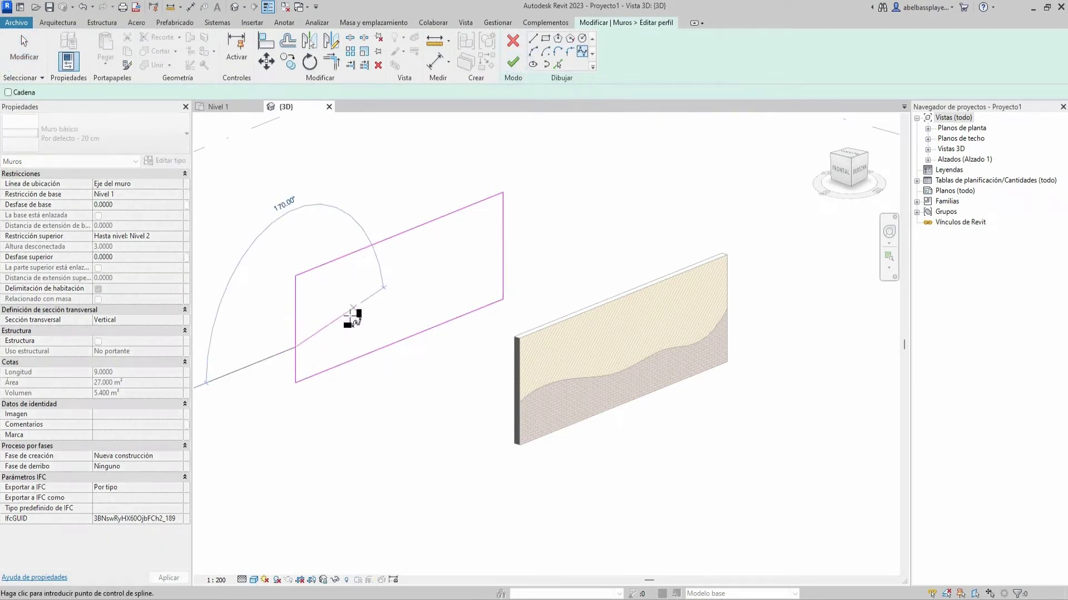
left_click(335, 309)
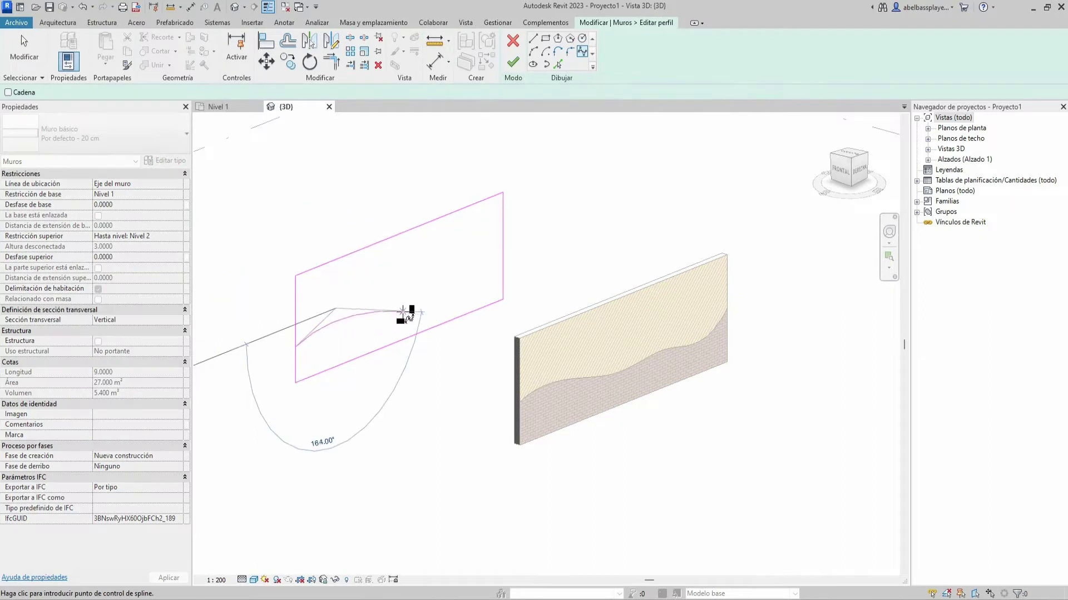
left_click(402, 310)
left_click(437, 283)
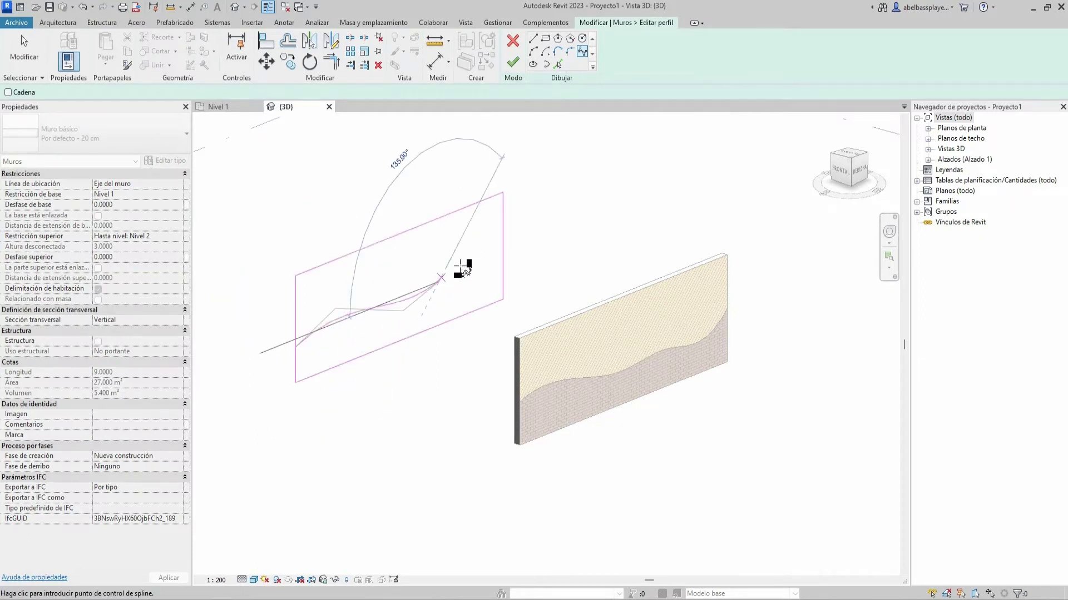
left_click(504, 258)
key("Escape")
key("Escape")
Adjust the spline's control points, snapping its right end onto the wall edge
left_click(400, 306)
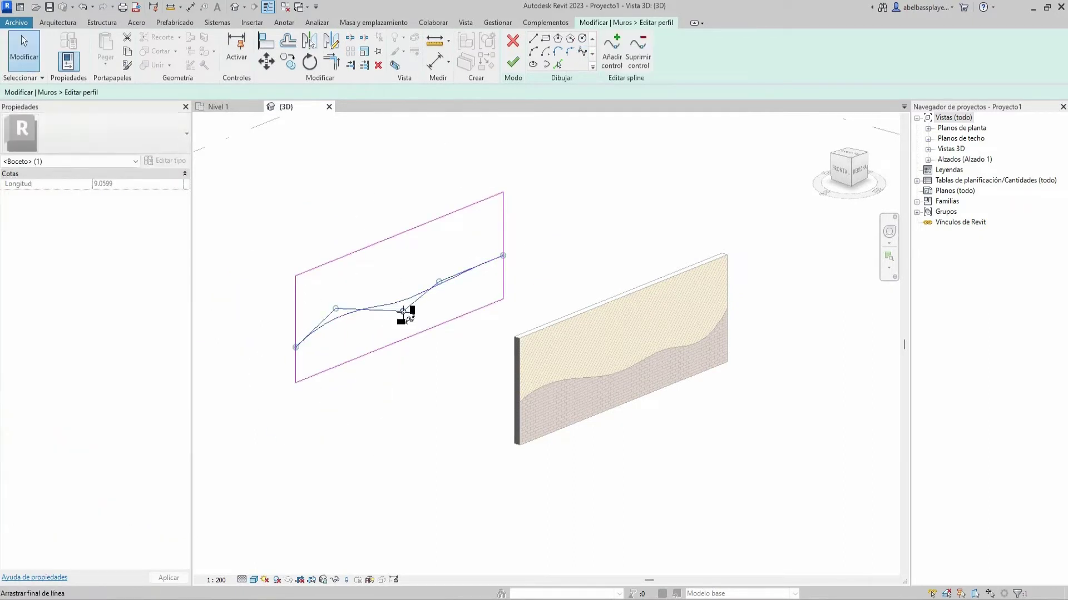
left_click_drag(404, 311, 409, 330)
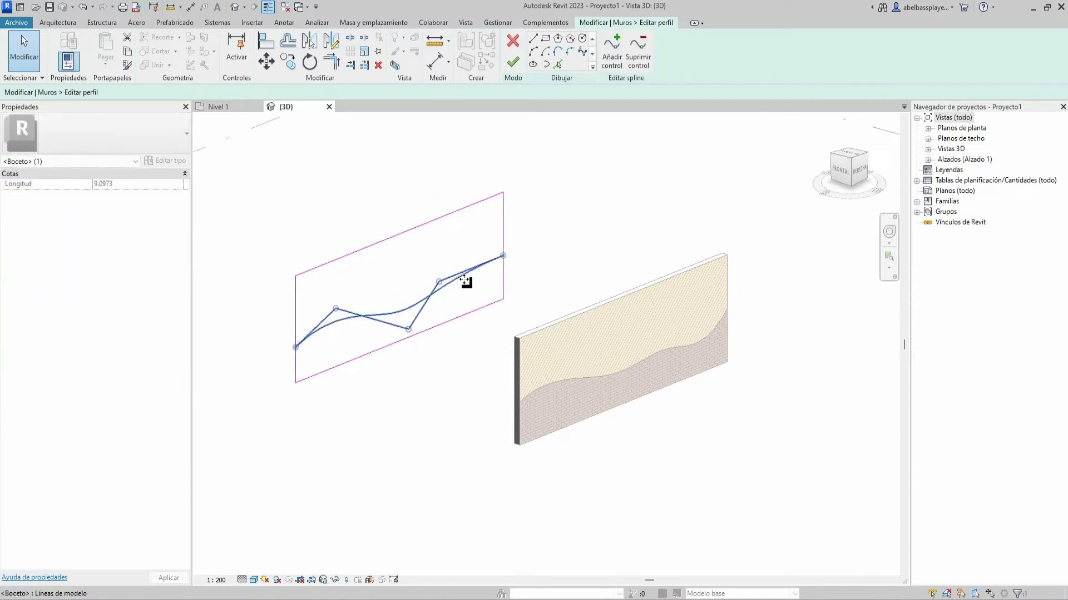
left_click(452, 271)
left_click(496, 262)
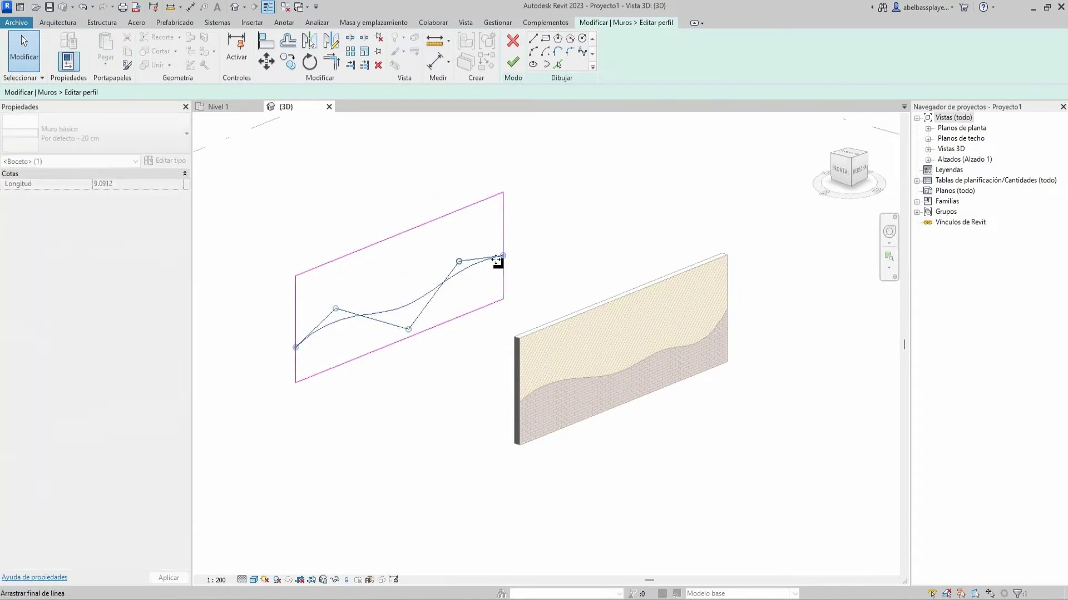
left_click_drag(498, 262, 504, 264)
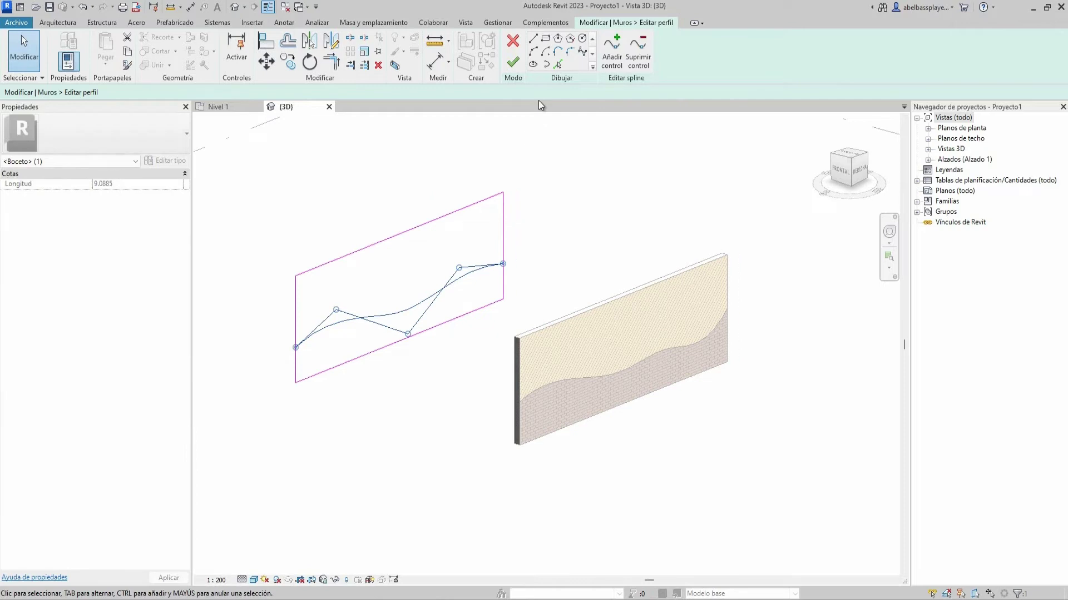
left_click(429, 246)
Split the side line at the spline, delete the top and upper side lines, and finish the profile
left_click(349, 37)
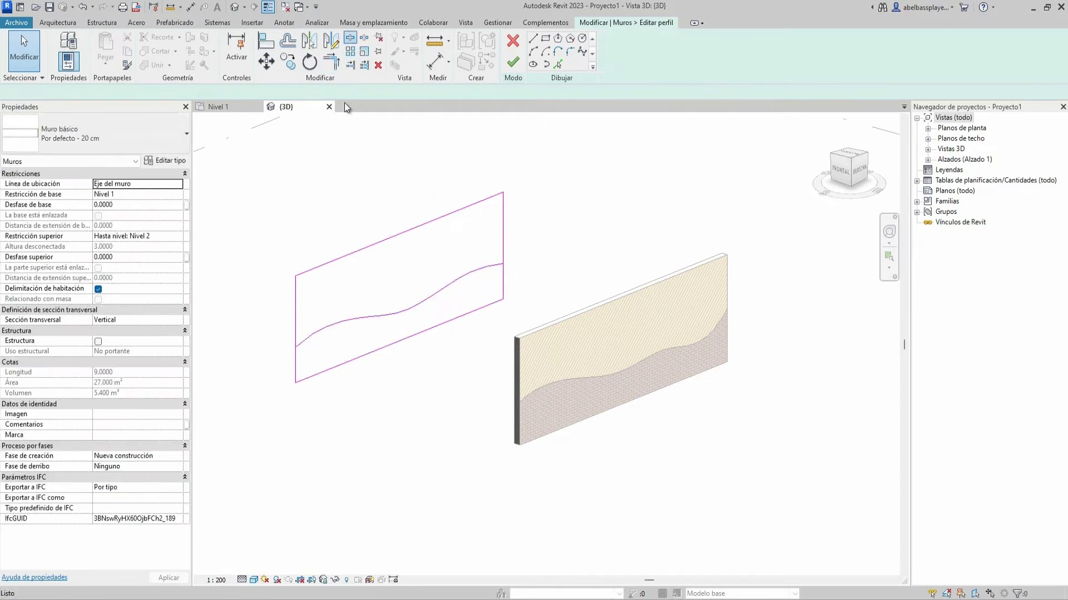
left_click(296, 347)
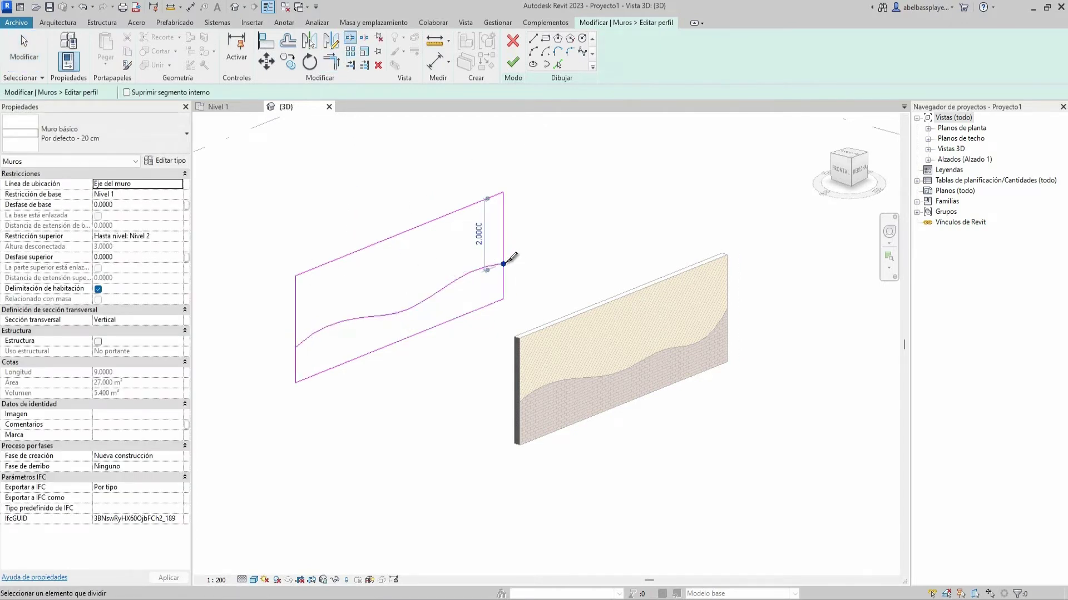
key("Escape")
left_click(445, 215)
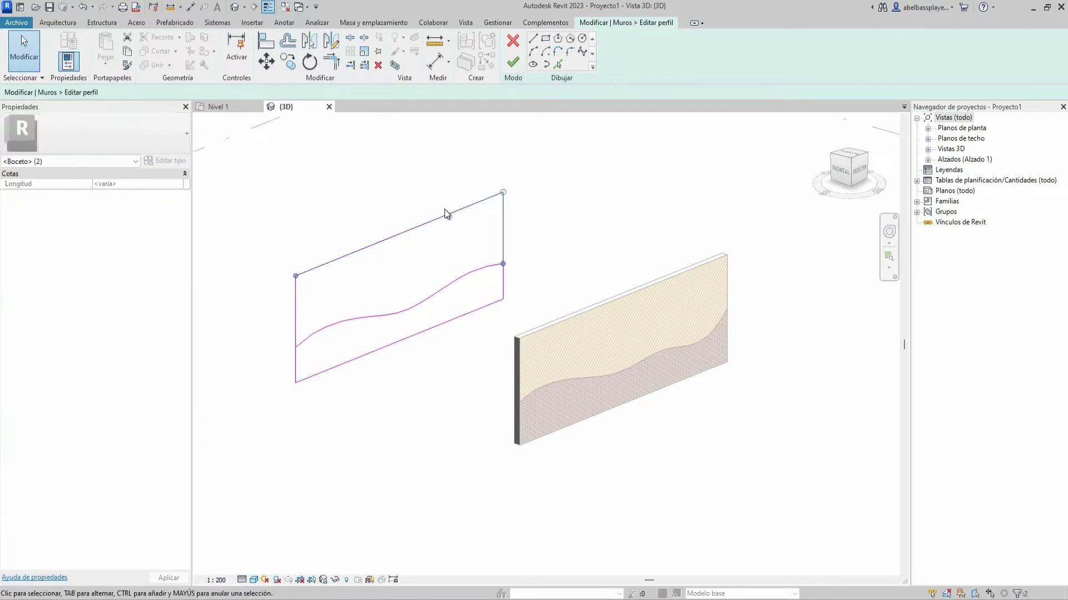
key("Delete")
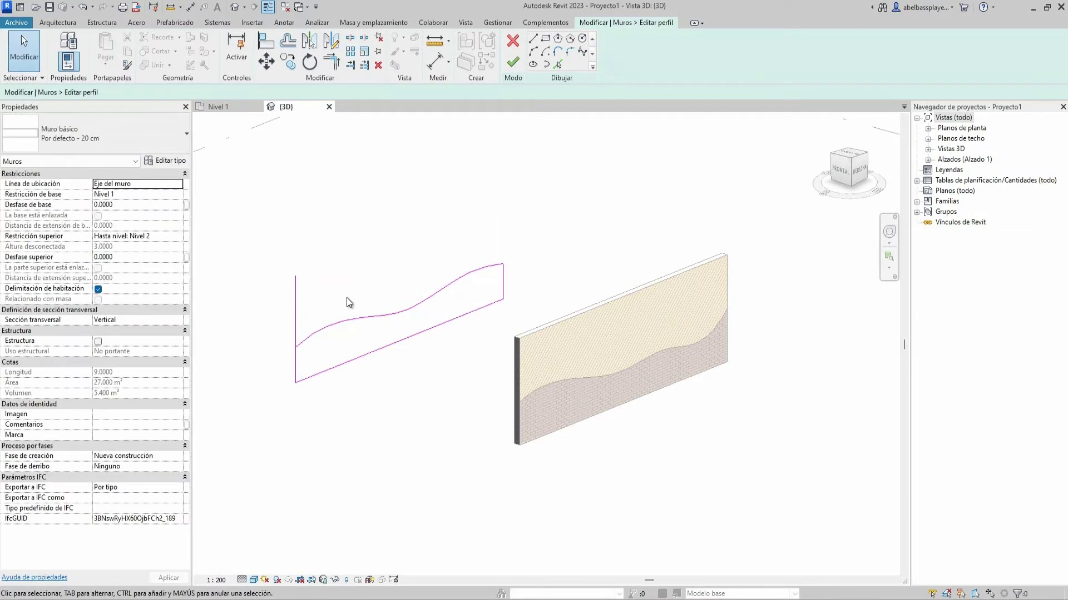
left_click(296, 286)
key("Delete")
left_click(512, 63)
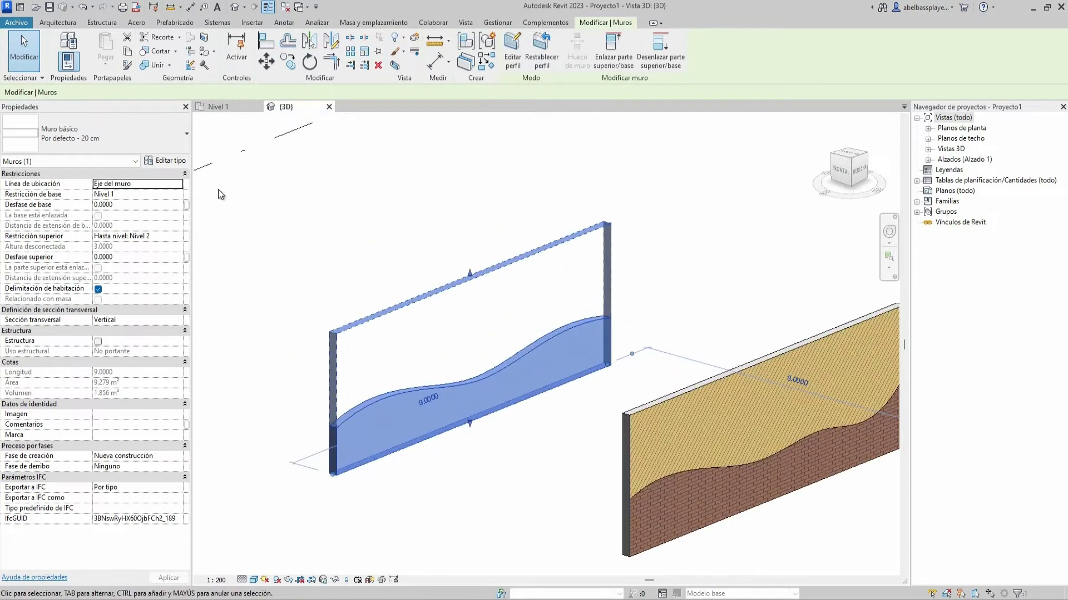
Inspect the wall type's layer structure, then change the wall to Por defecto - 30 cm
left_click(179, 158)
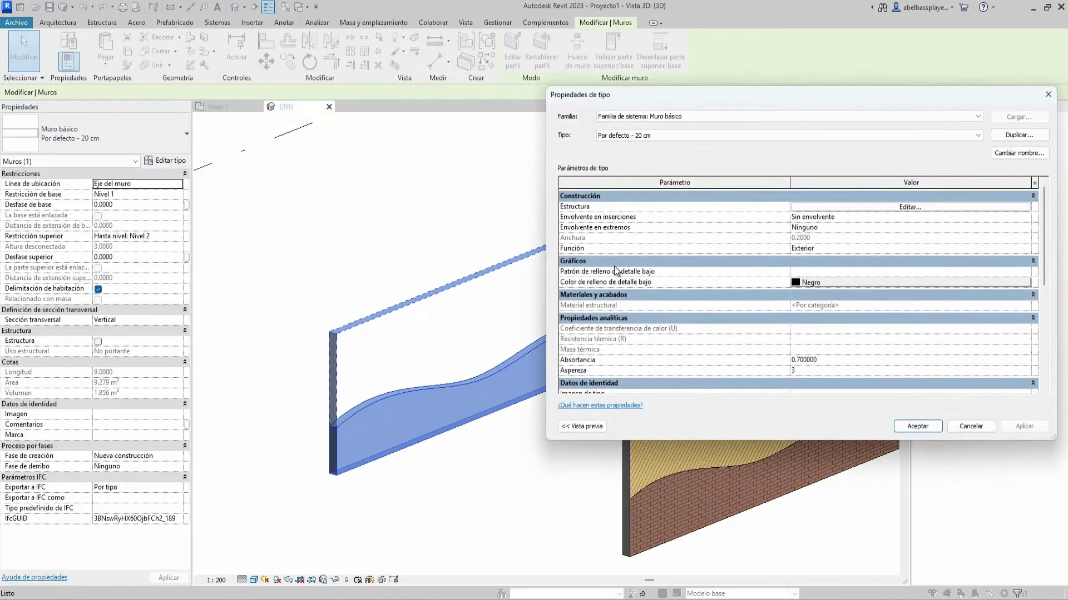
left_click(870, 206)
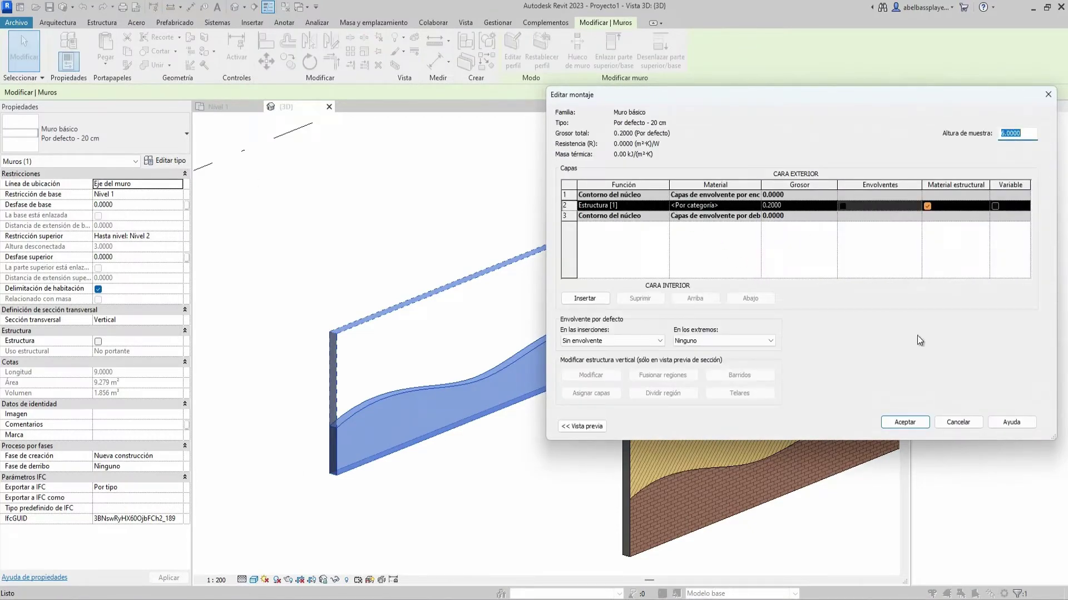
left_click(966, 421)
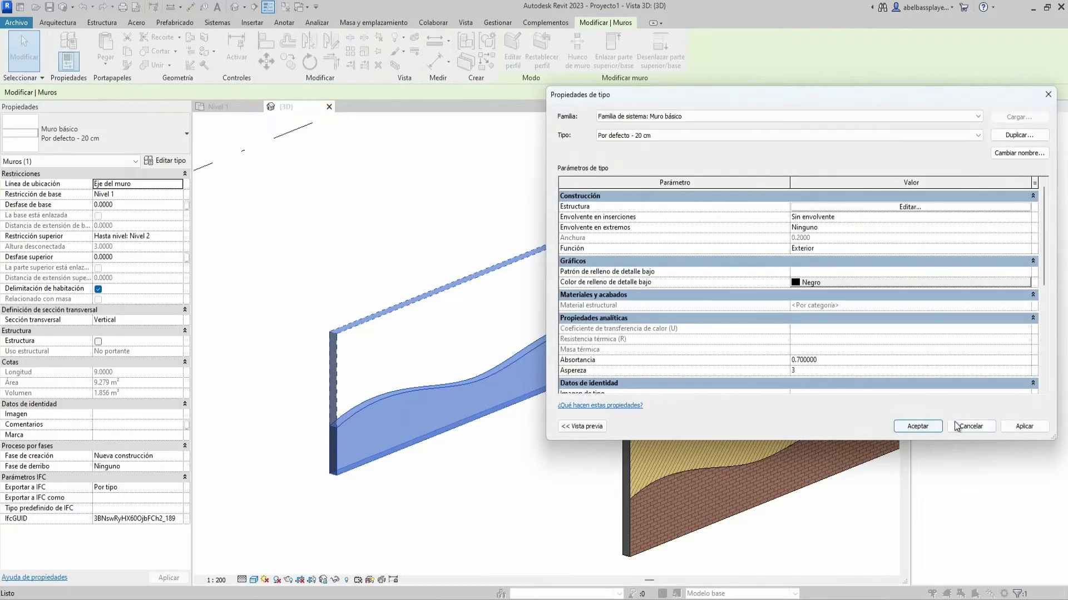
left_click(970, 426)
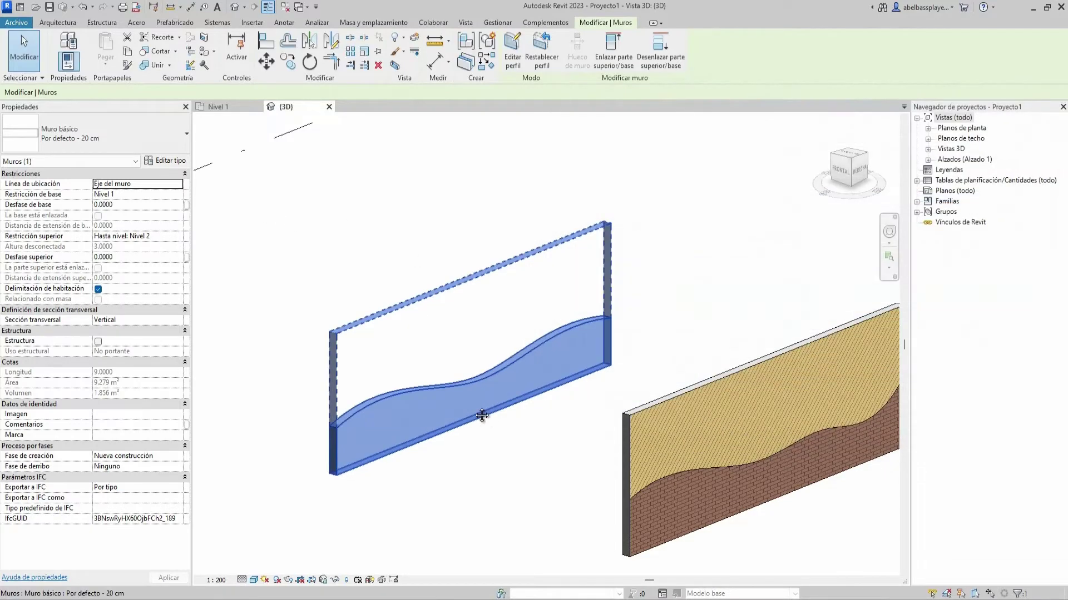
left_click(113, 143)
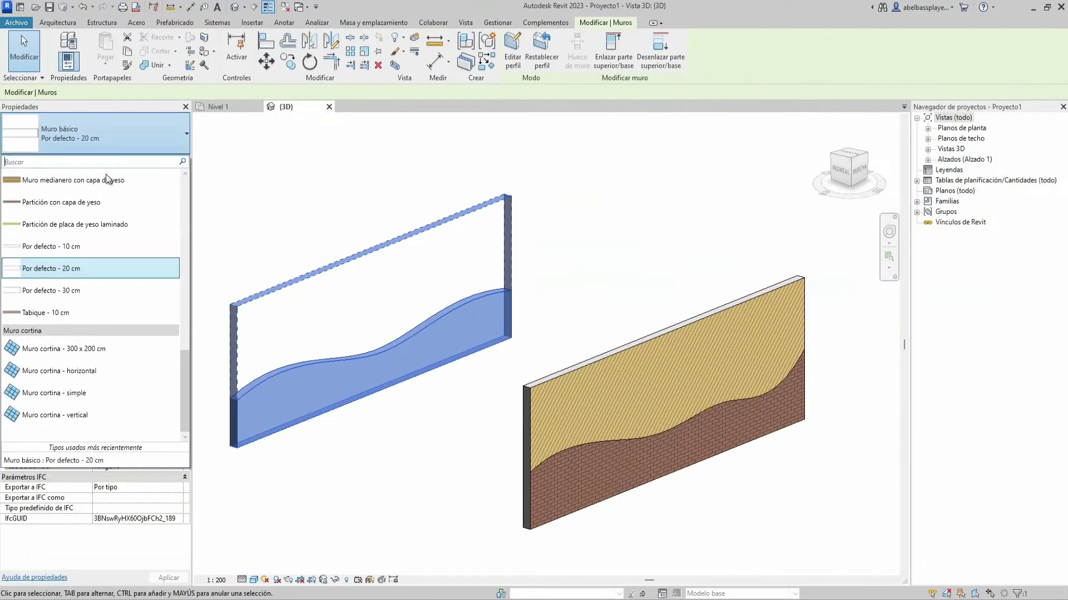
left_click(91, 296)
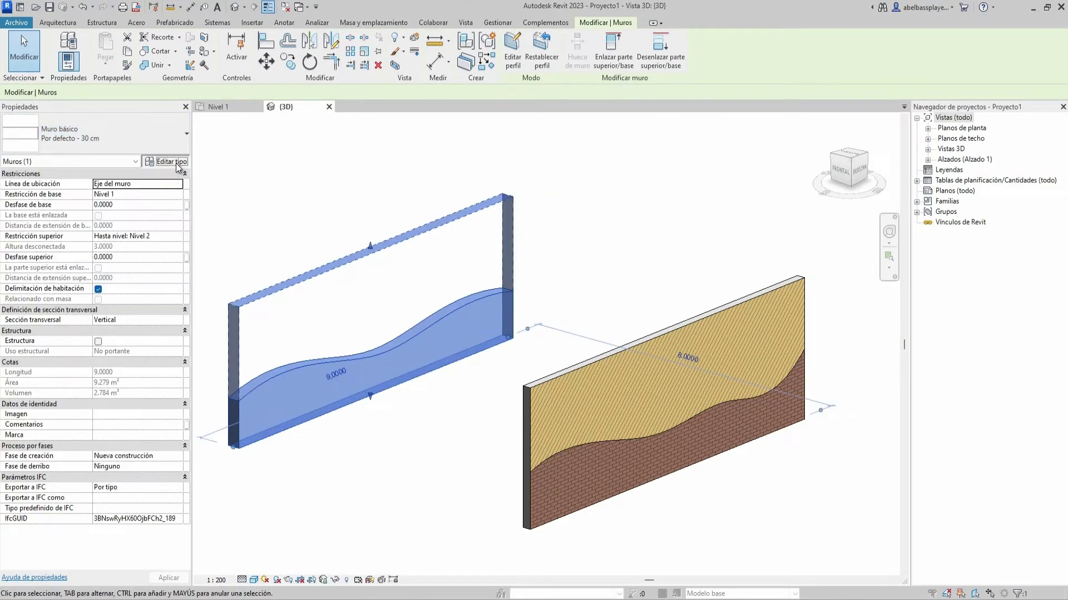
Set the 30 cm wall type's structure layer material to Ladrillo cerámico macizo
left_click(176, 163)
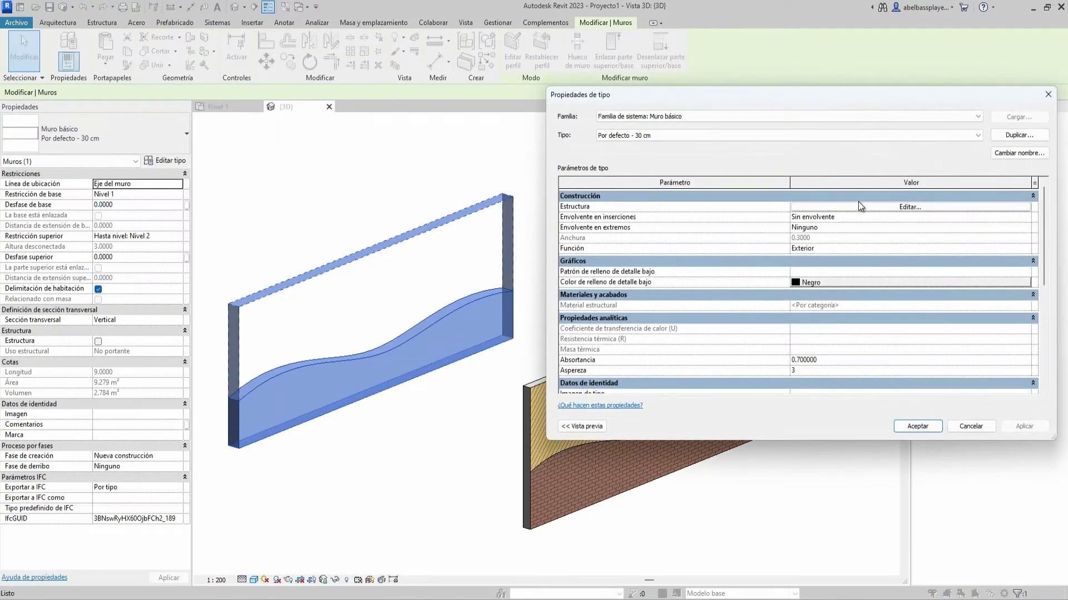
scroll(858, 203, "down", 2)
scroll(889, 207, "up", 2)
left_click(901, 207)
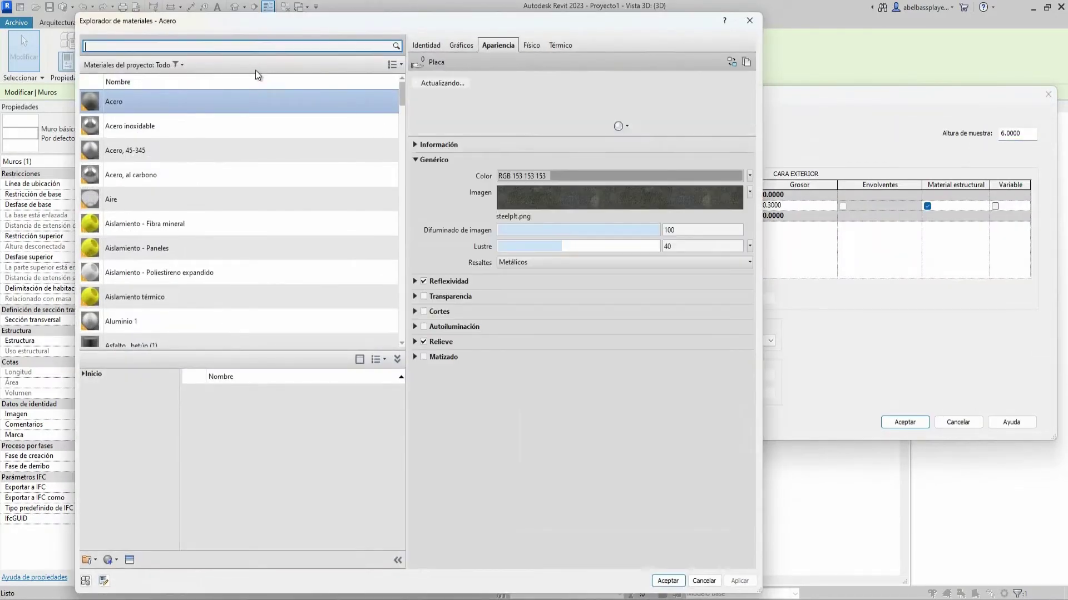
type("dri")
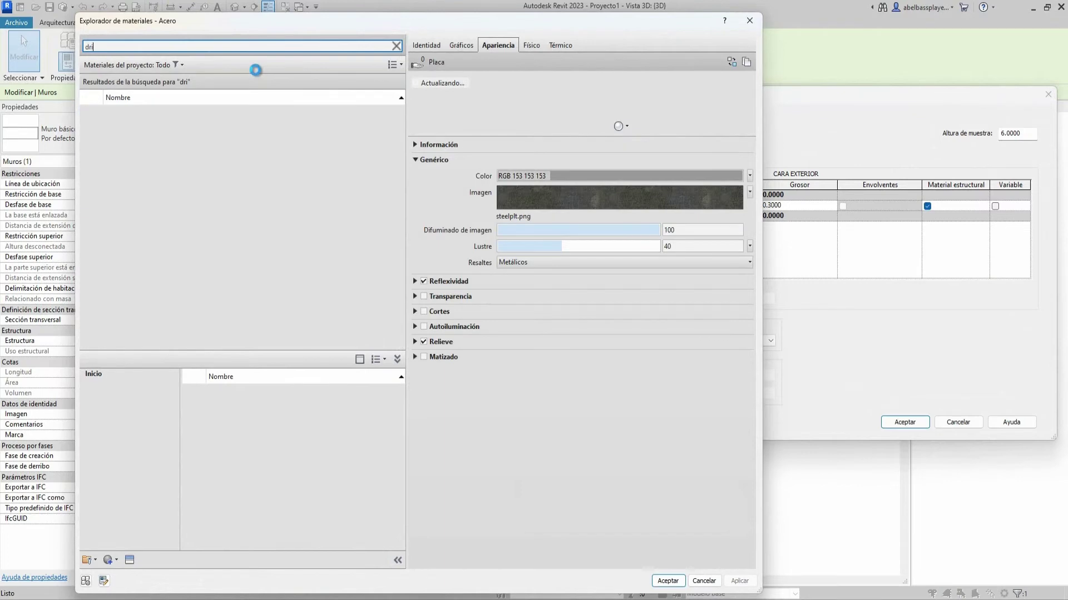
key("BackSpace")
key("BackSpace")
key("BackSpace")
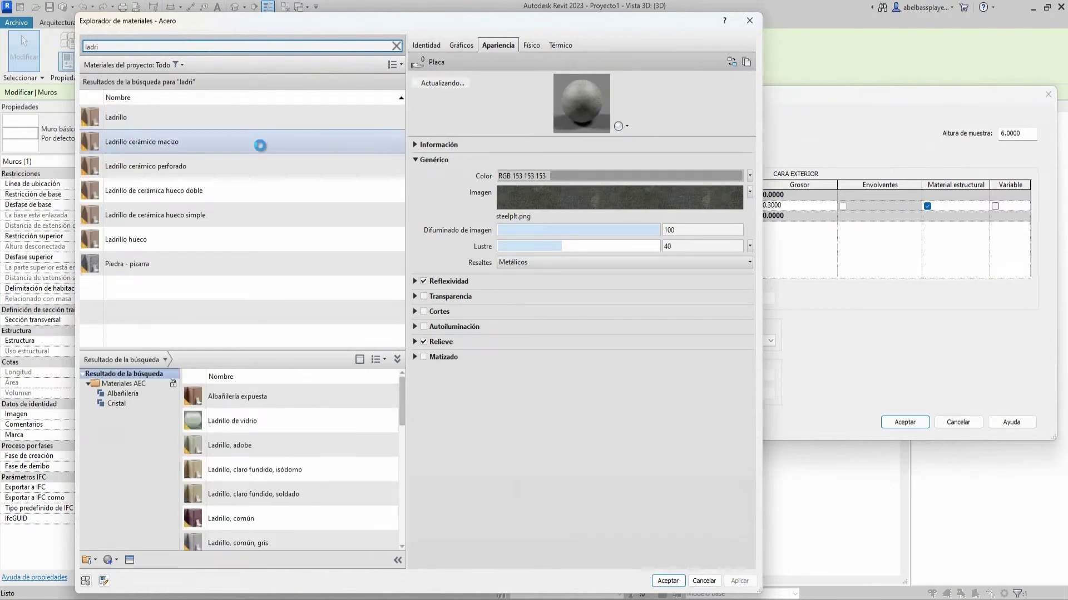
double_click(259, 146)
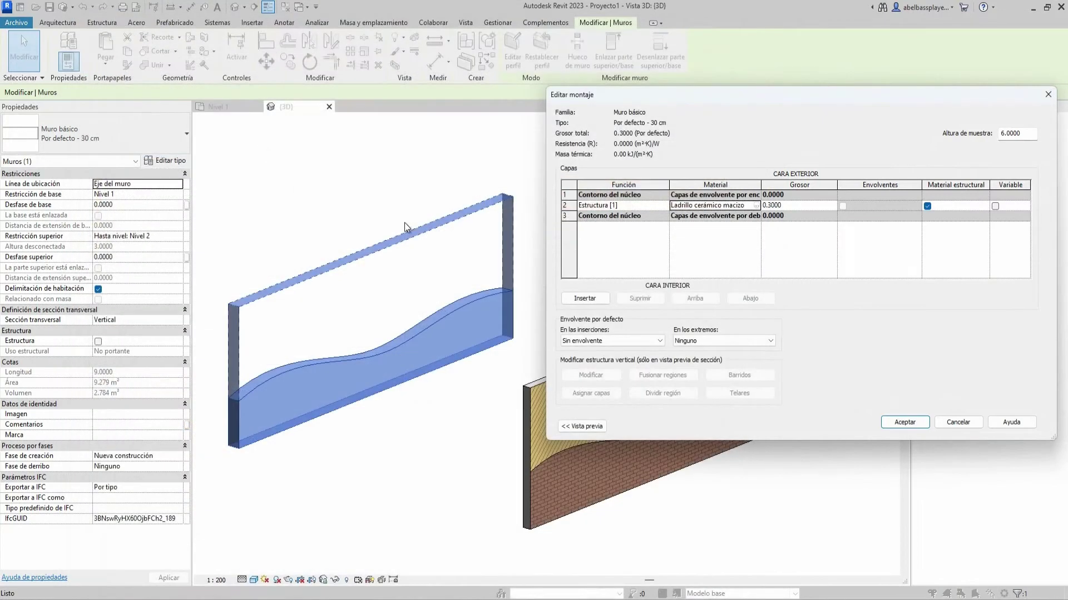
left_click(916, 423)
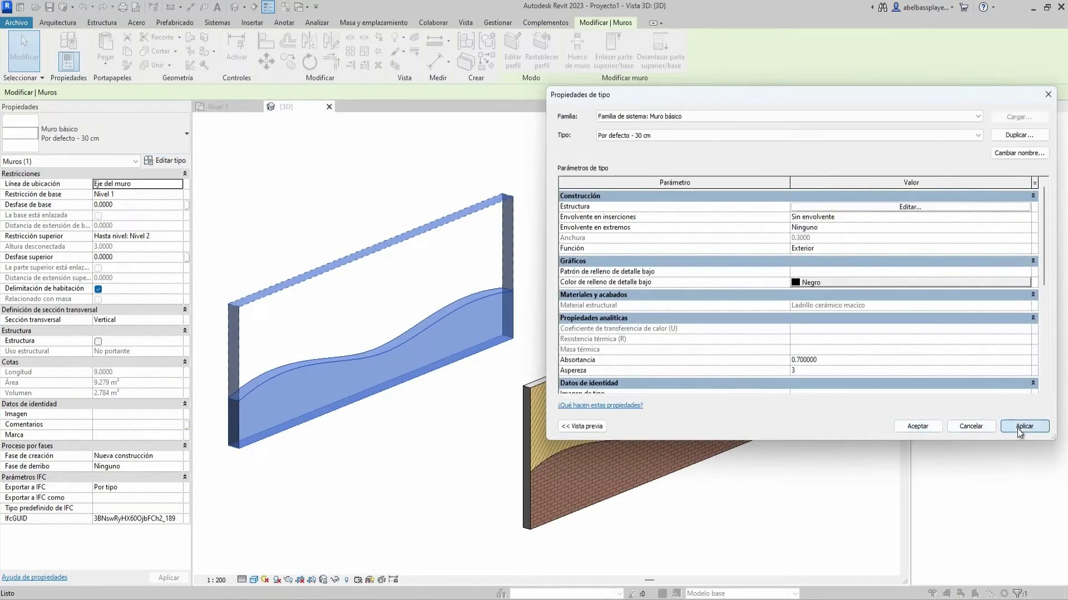
left_click(1024, 426)
left_click(917, 426)
Copy the brick wall and paste it aligned to the same place
left_click(702, 515)
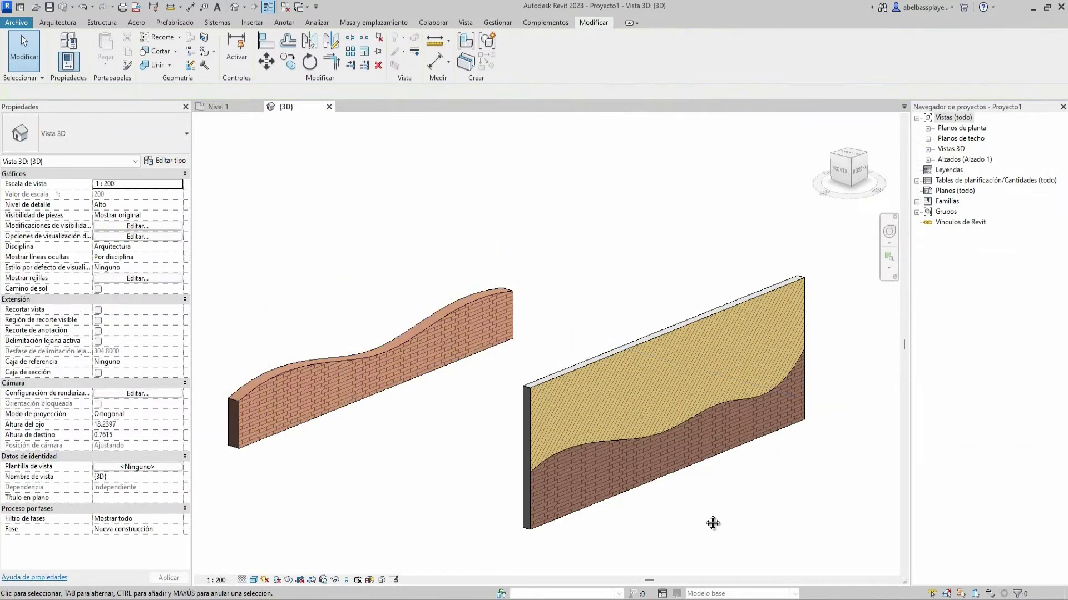
left_click(346, 353)
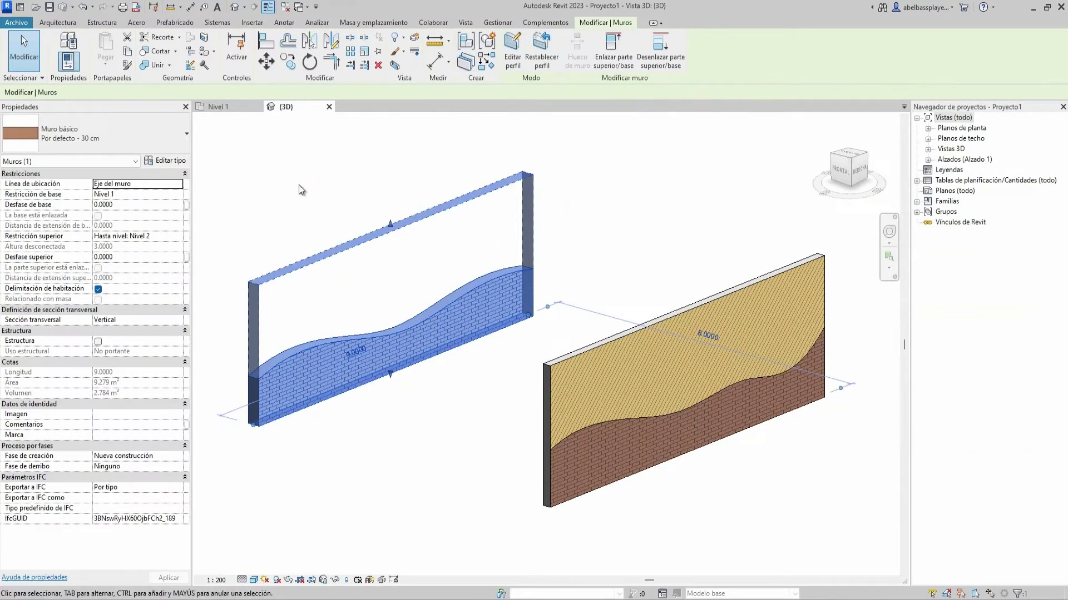
left_click(265, 217)
left_click(334, 356)
key("ctrl+c")
left_click(116, 67)
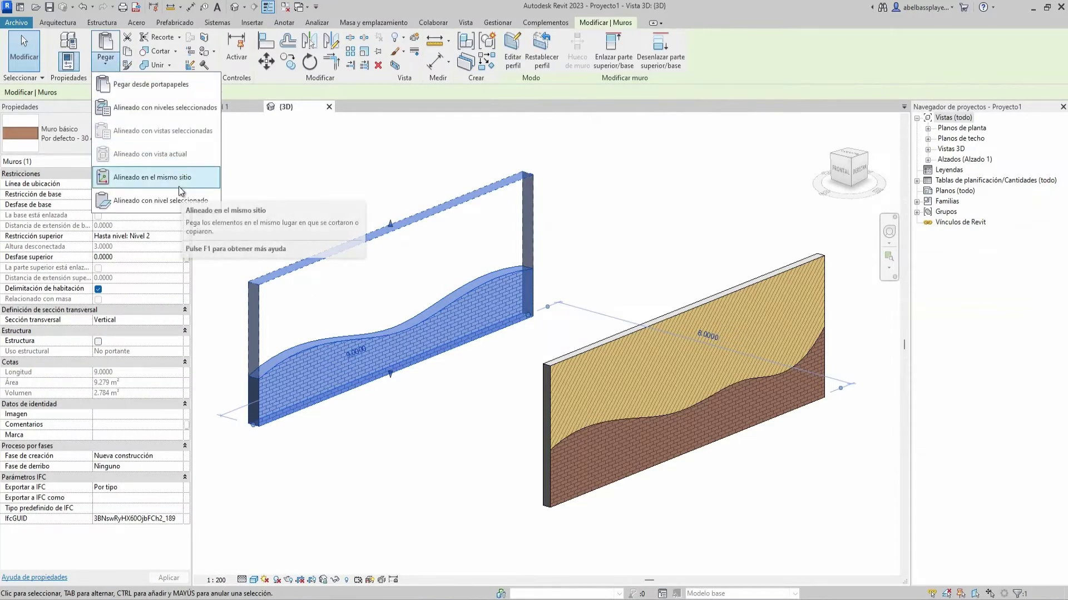
left_click(179, 185)
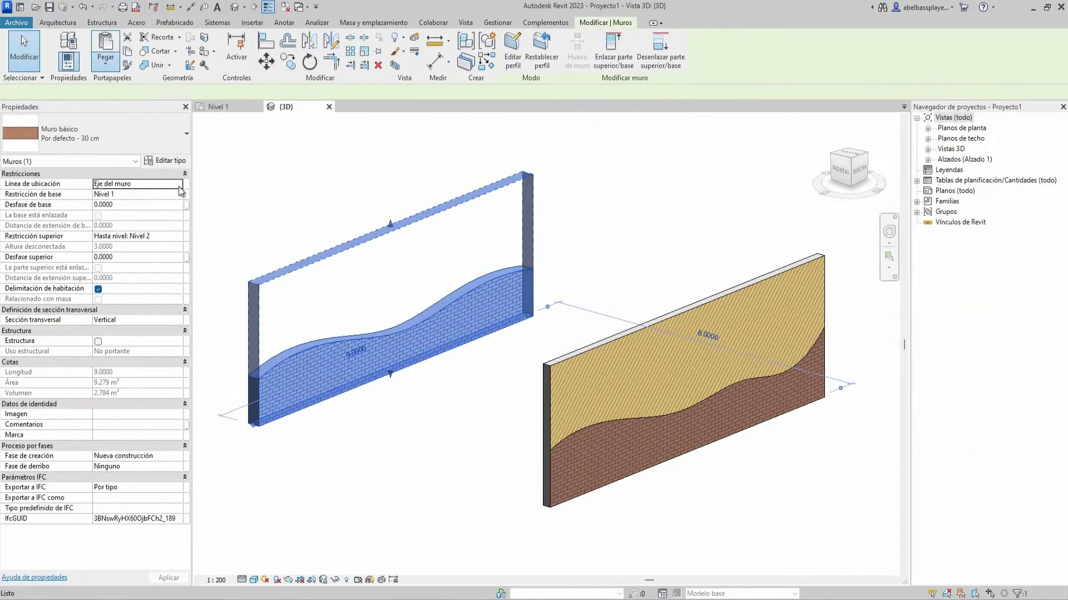
Edit the copy's profile, moving its straight bottom edge to the top, removing constraints
left_click(522, 62)
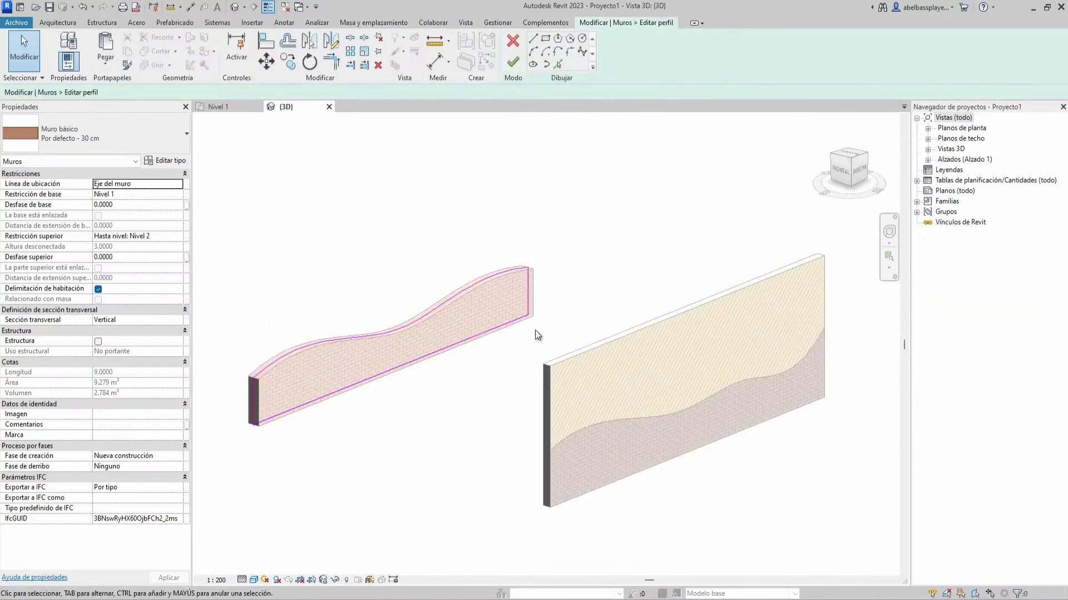
left_click_drag(347, 298, 348, 228)
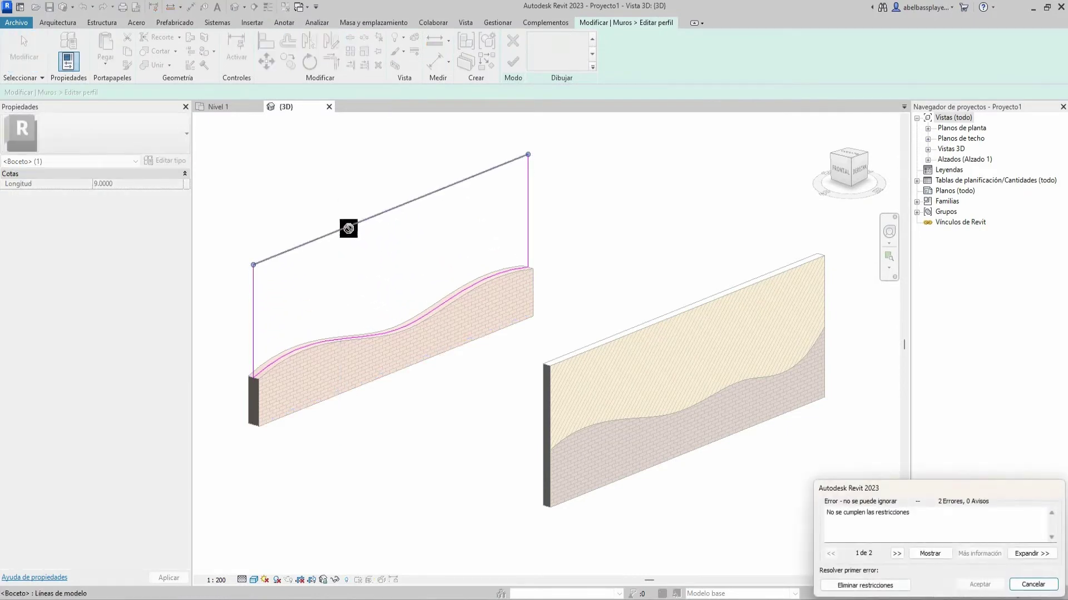
left_click(865, 586)
left_click(512, 62)
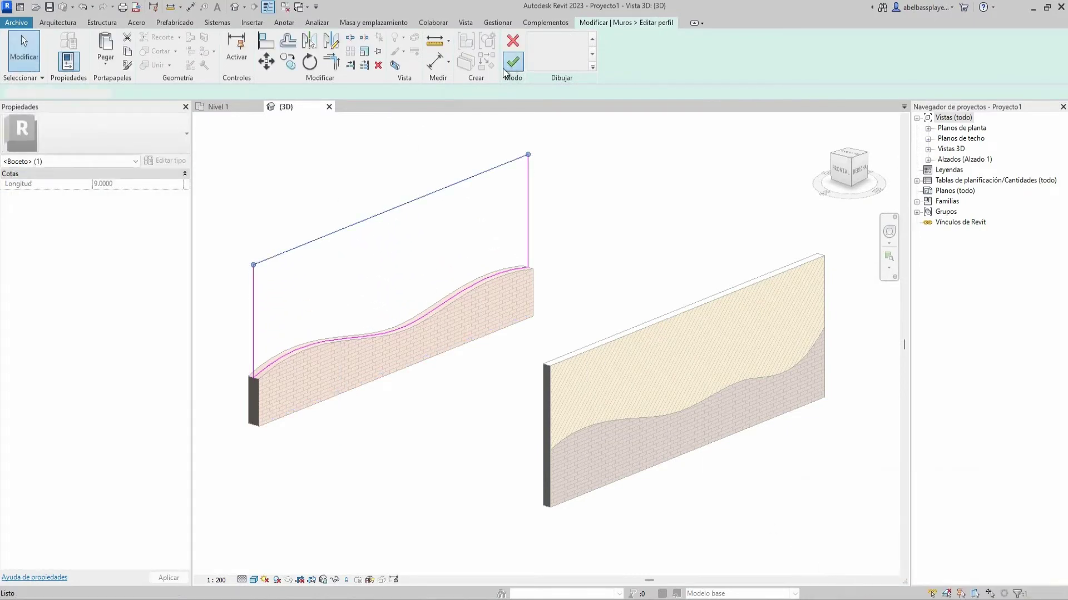
left_click(152, 149)
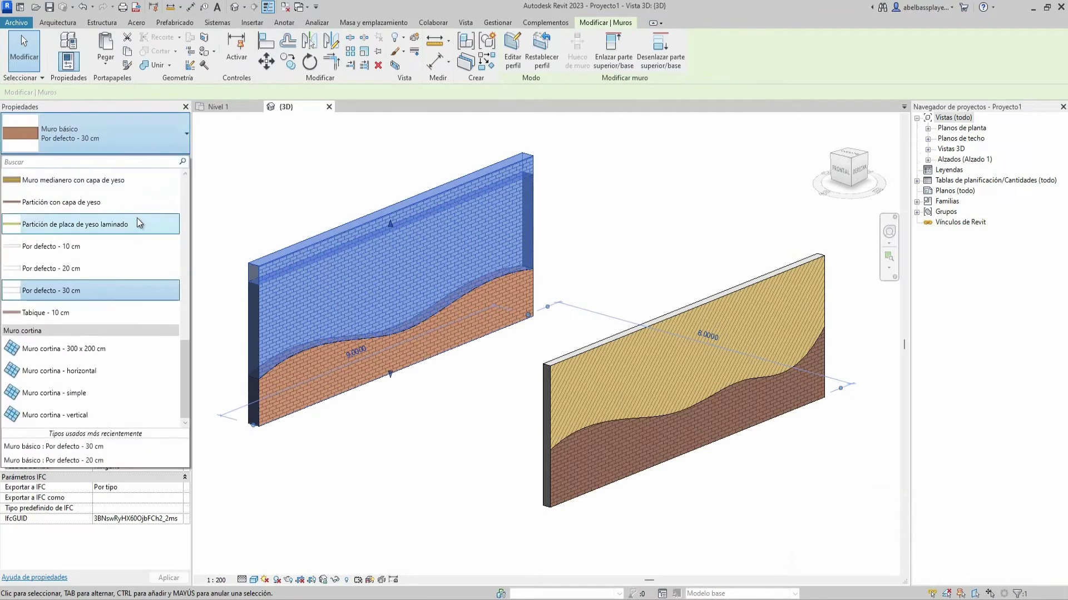
Make the upper copy Por defecto - 20 cm with a Madera - Parquet structure layer
left_click(119, 268)
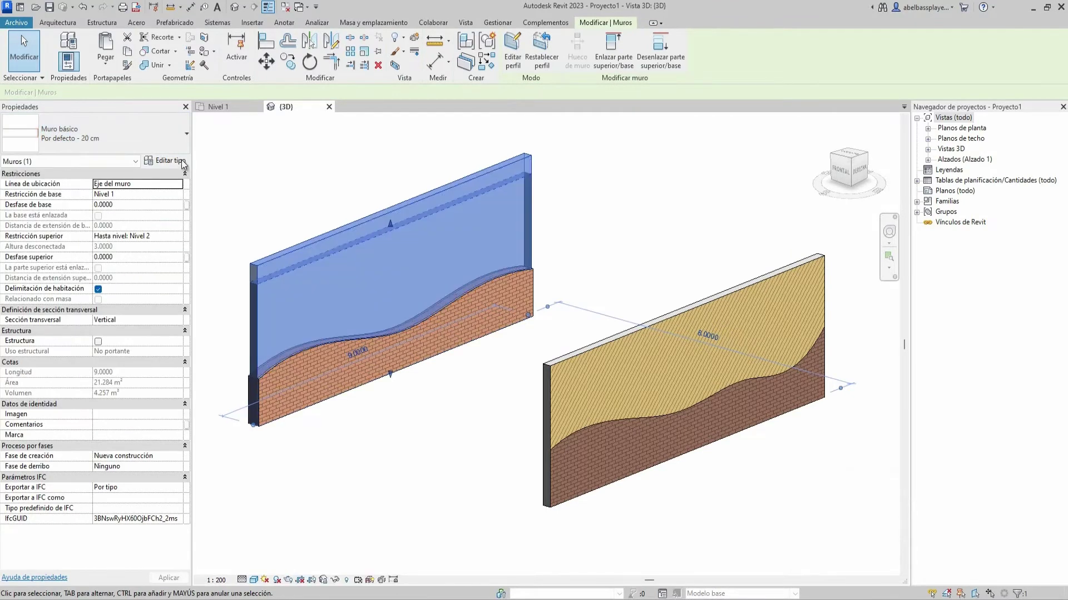
left_click(182, 163)
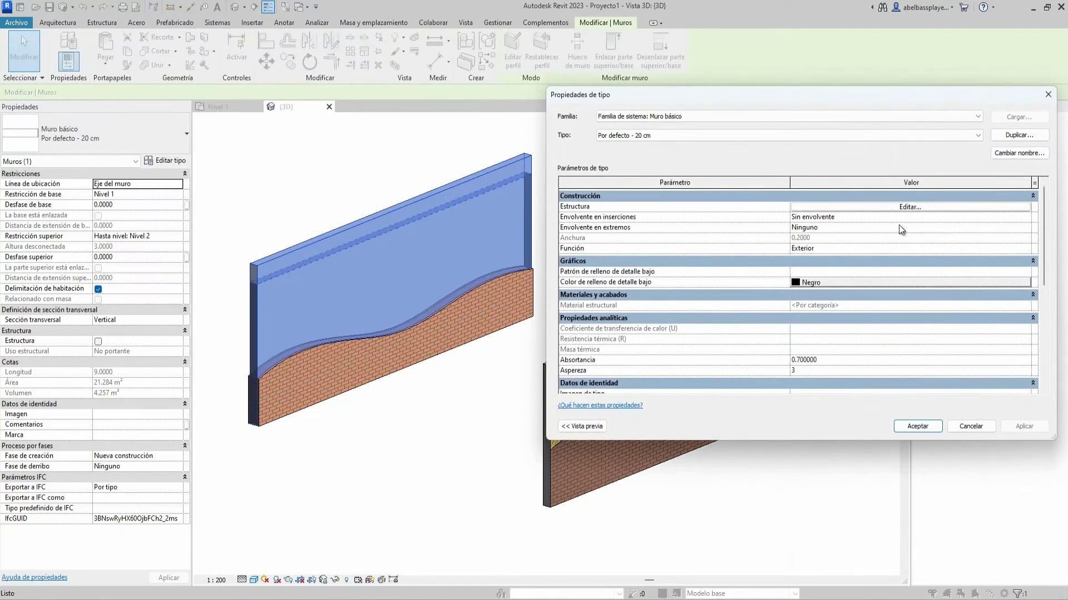
left_click(957, 207)
left_click(757, 210)
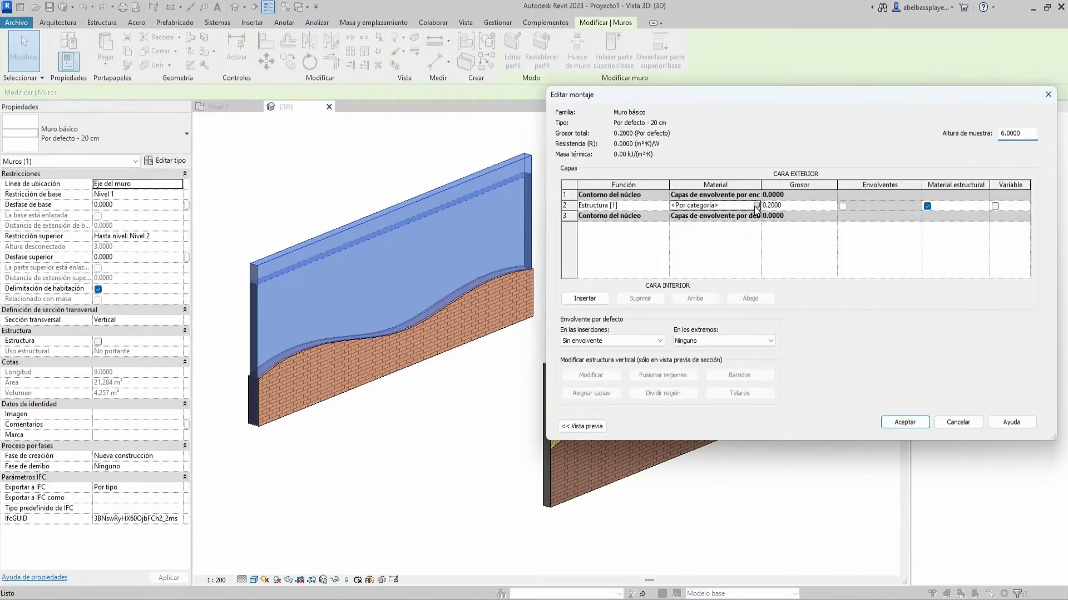
left_click(756, 206)
type("p")
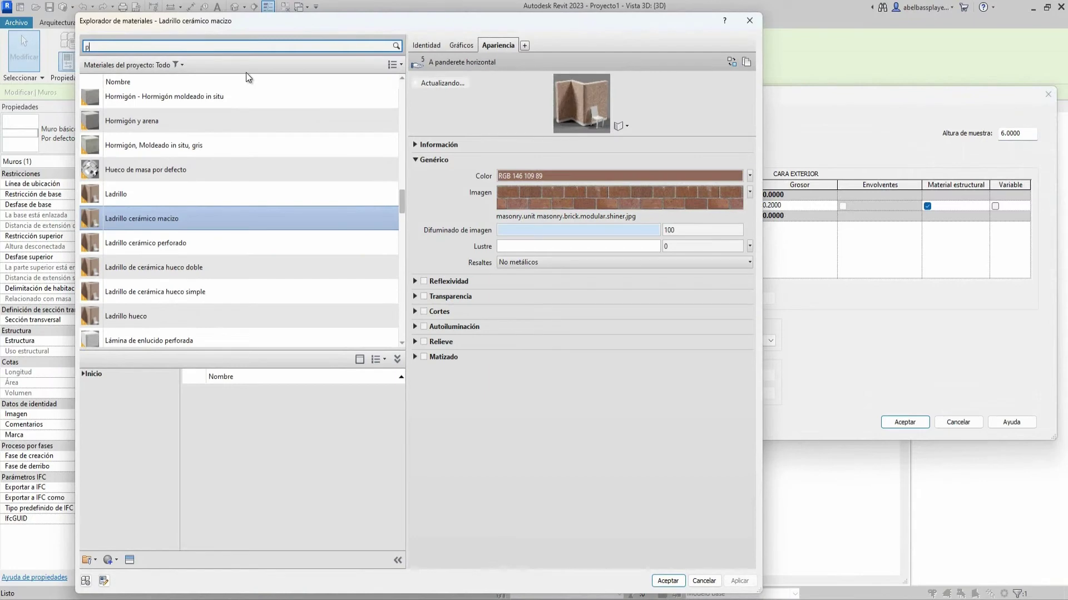
type("arq")
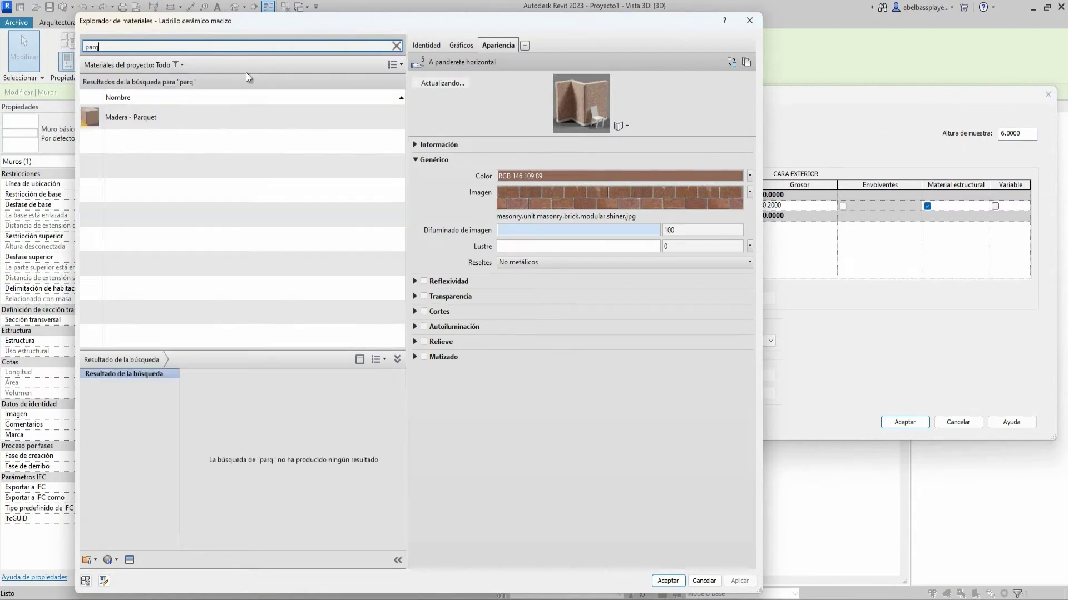
double_click(219, 118)
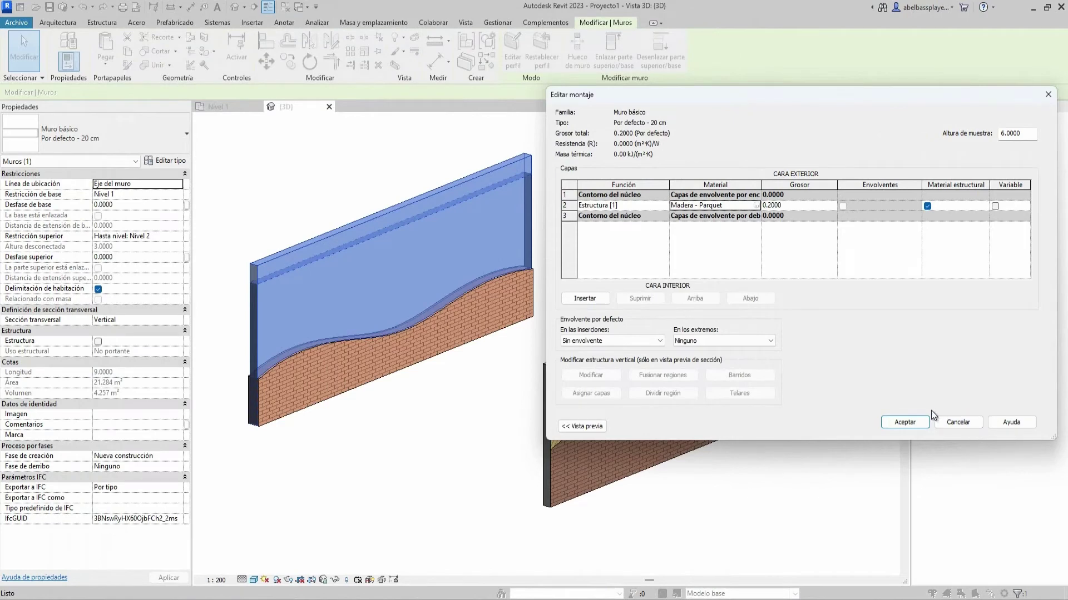
left_click(916, 422)
left_click(1024, 426)
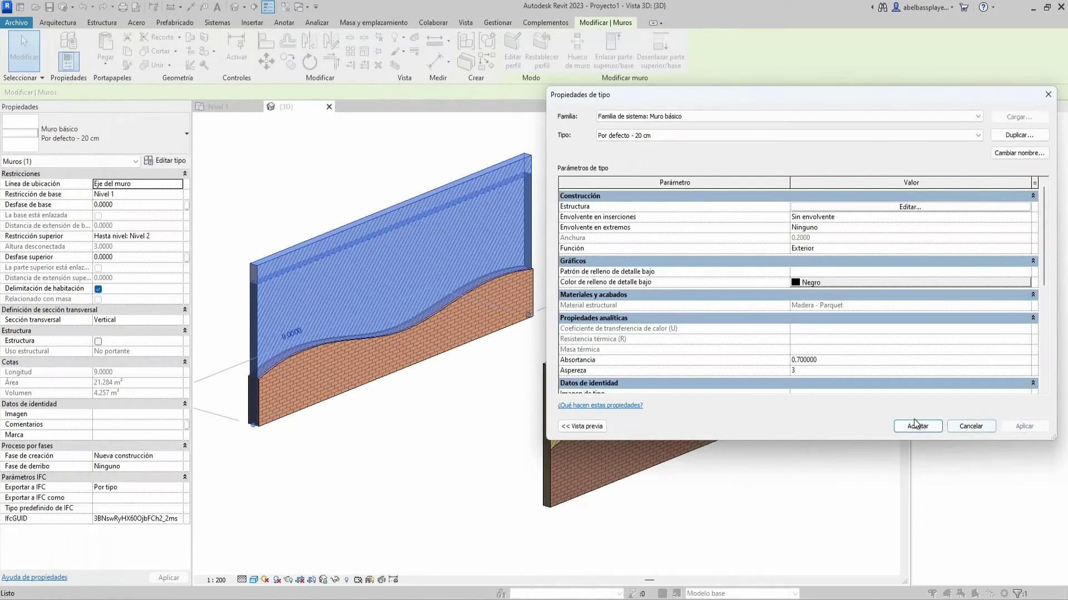
left_click(916, 426)
left_click(784, 472)
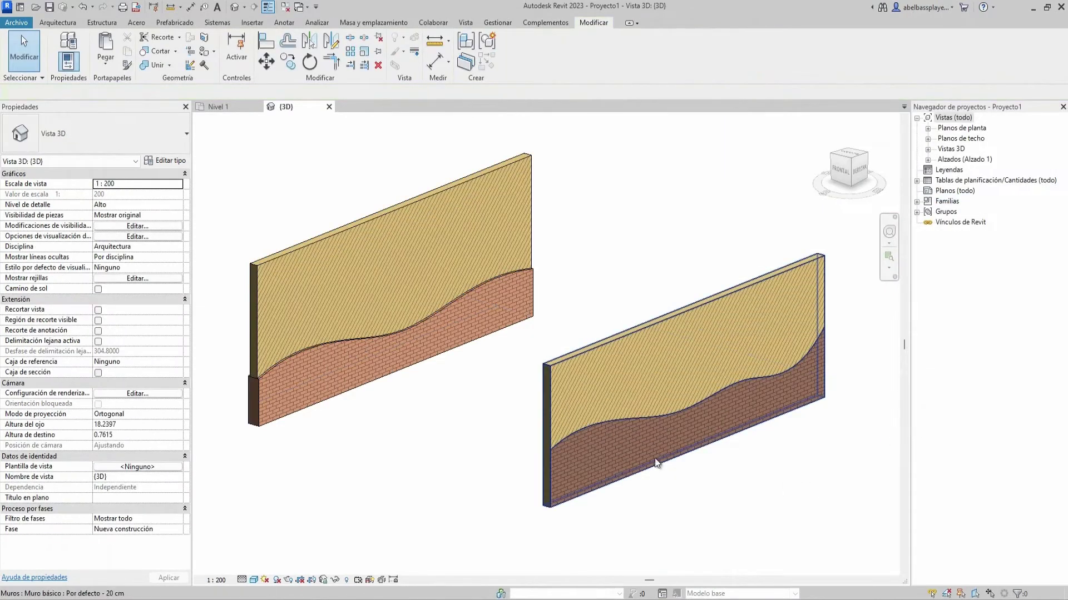
mouse_move(669, 379)
middle_mouse_down("shift")
mouse_move(815, 391)
mouse_move(801, 367)
mouse_move(813, 332)
mouse_move(766, 452)
mouse_move(488, 429)
mouse_move(770, 424)
mouse_move(572, 448)
mouse_move(701, 288)
mouse_move(708, 375)
mouse_move(602, 403)
mouse_move(806, 353)
middle_mouse_up("shift")
left_click(485, 431)
scroll(702, 289, "up", 3)
key("Escape")
scroll(603, 402, "down", 2)
middle_click_drag(702, 378, 442, 363, "shift")
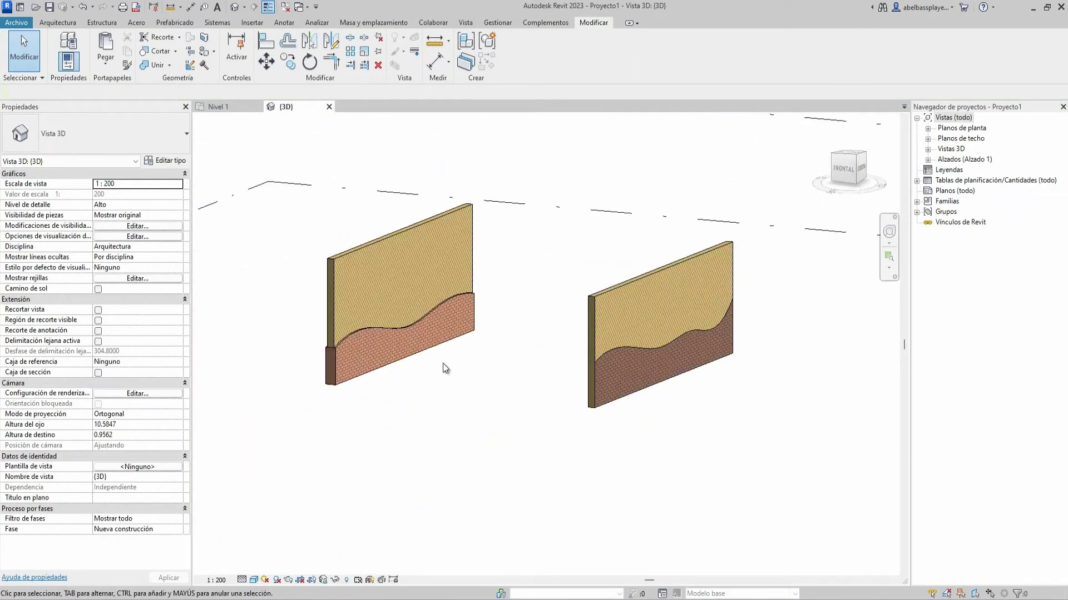
scroll(401, 340, "up", 3)
scroll(401, 341, "up", 2)
middle_click_drag(362, 350, 586, 295, "shift")
scroll(476, 332, "up", 2)
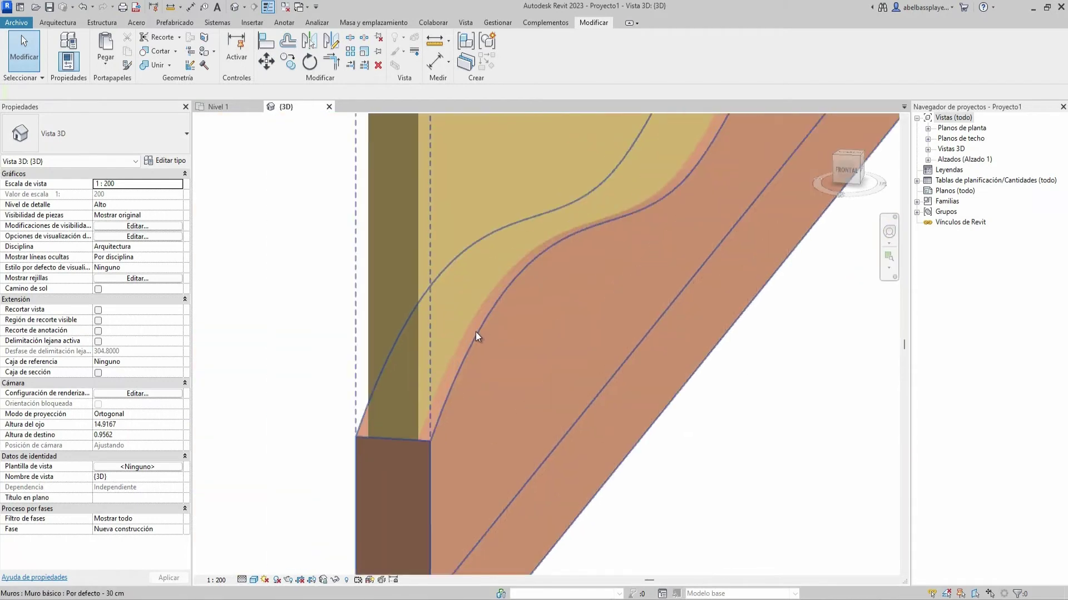
middle_click_drag(475, 332, 696, 378, "shift")
scroll(654, 376, "down", 2)
scroll(654, 375, "down", 3)
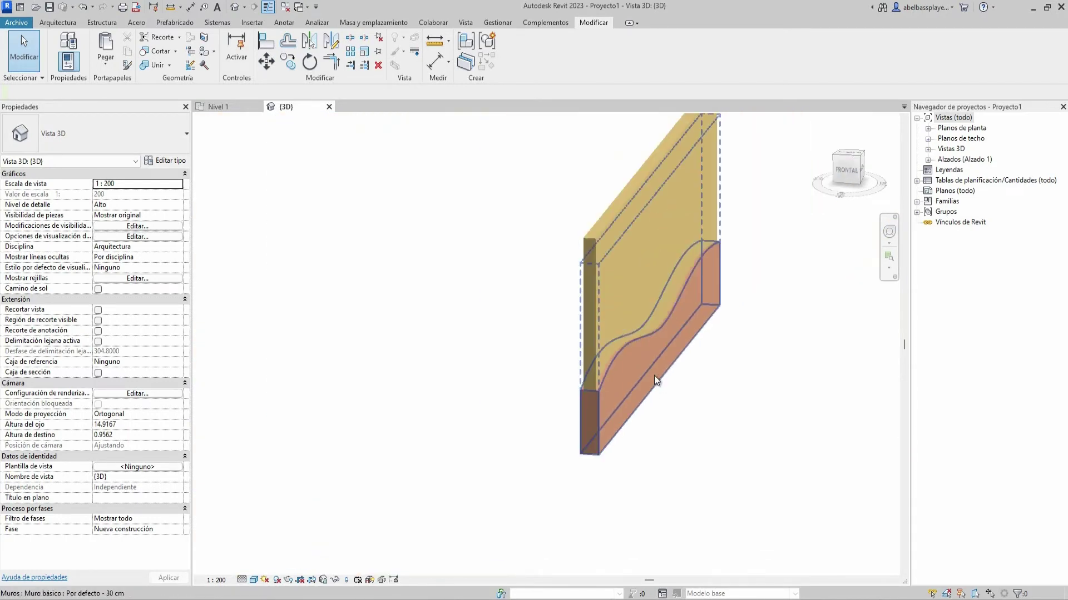
scroll(654, 375, "down", 1)
mouse_move(385, 410)
middle_mouse_down()
mouse_move(350, 406)
mouse_move(467, 378)
middle_mouse_up()
Try painting the standalone wall face with Ladrillo, then Ladrillo cerámico macizo
left_click(467, 378)
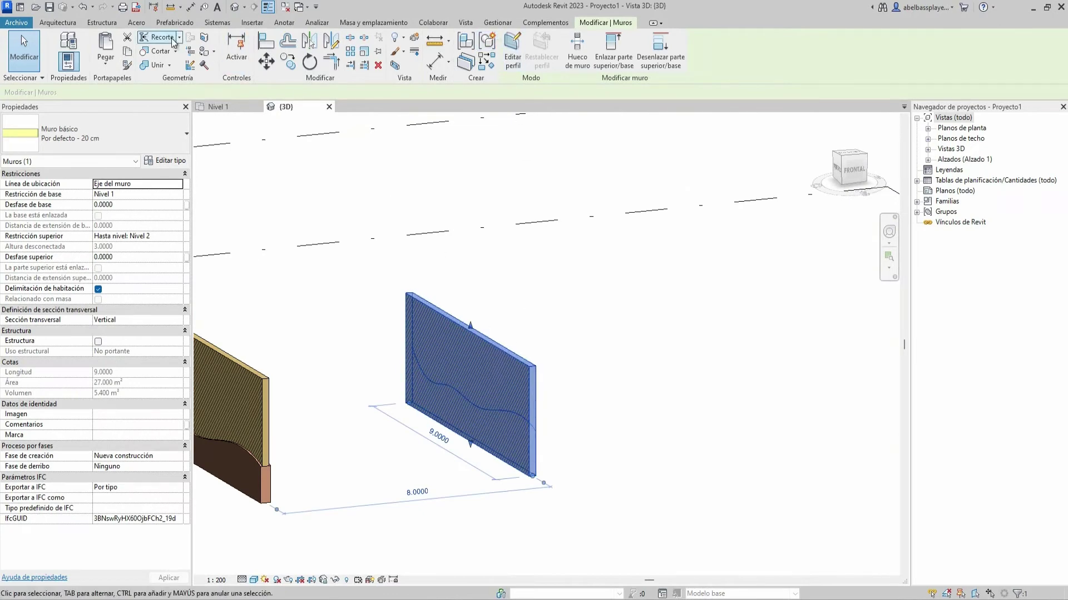
key("Escape")
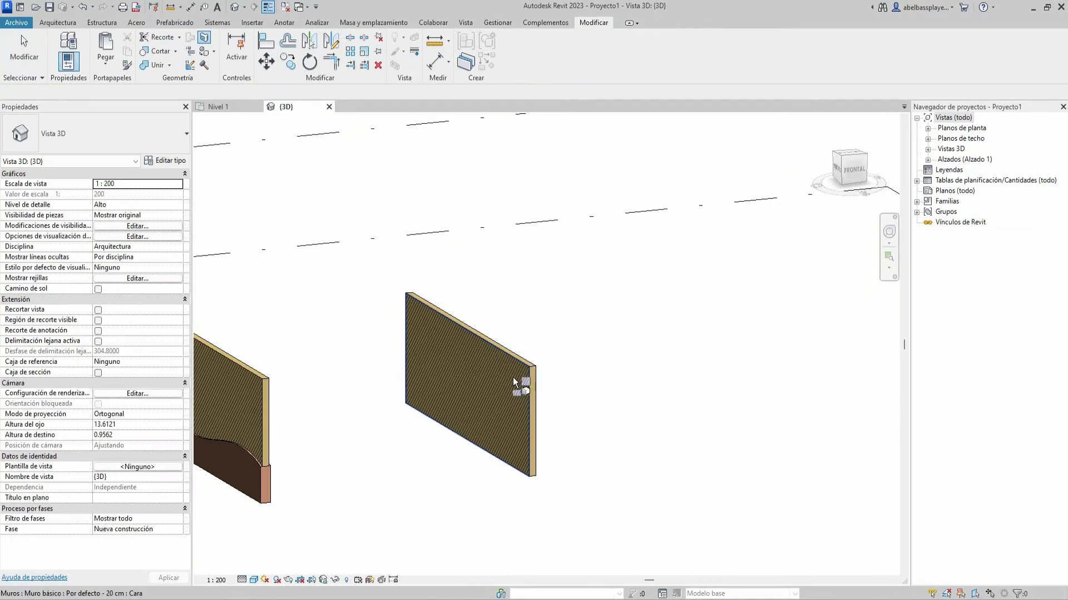
scroll(511, 395, "up", 2)
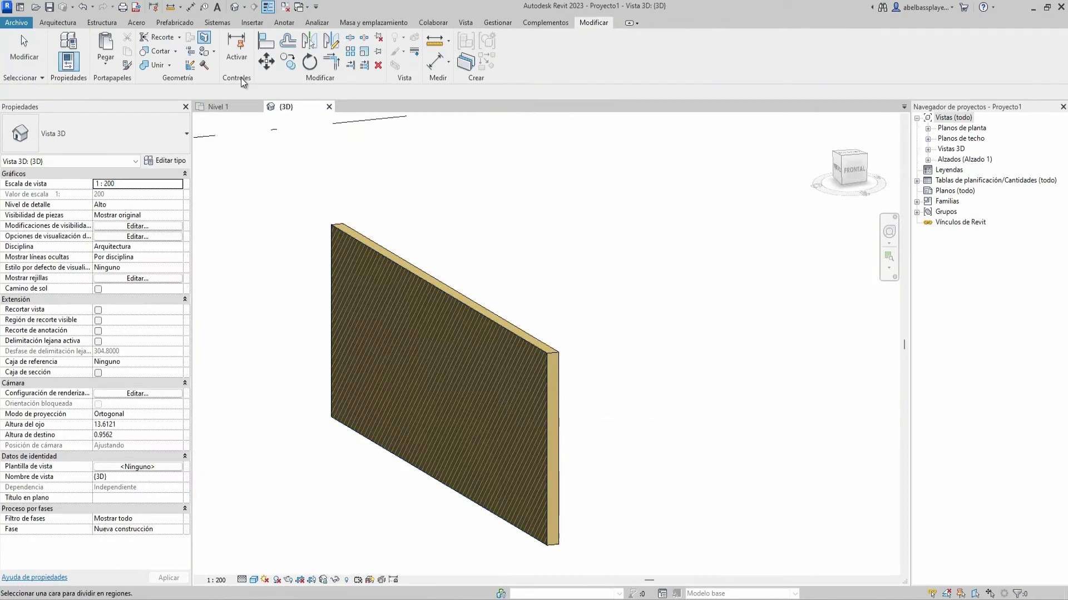
left_click(210, 56)
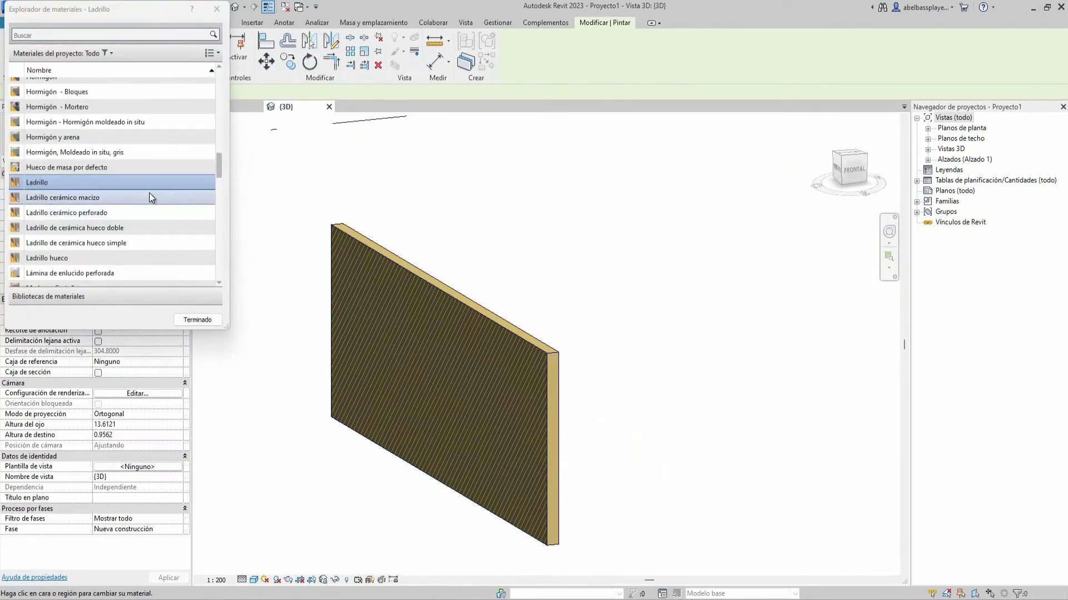
left_click(483, 480)
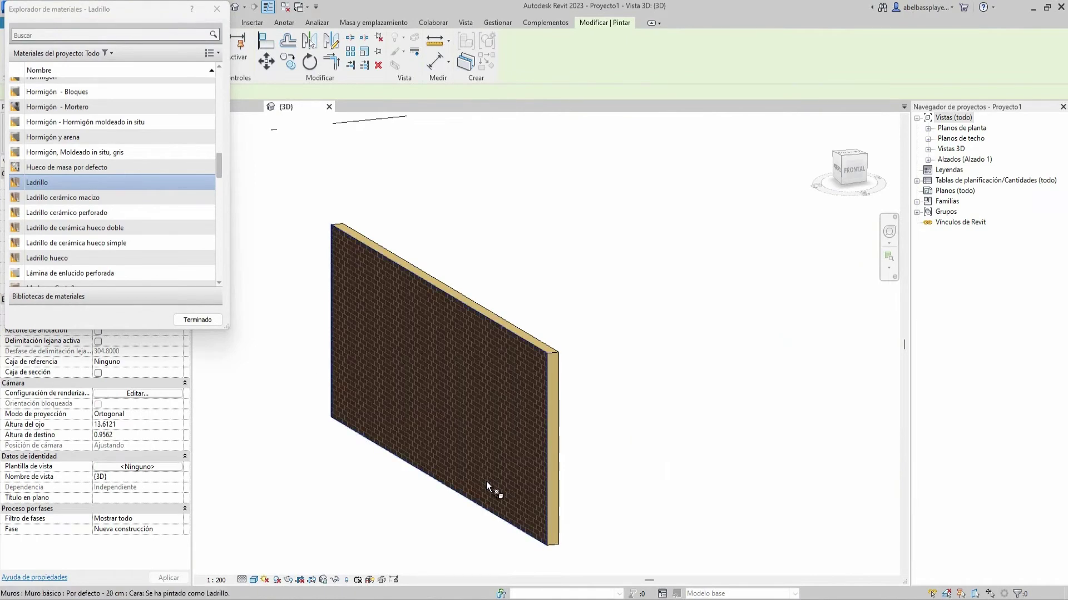
left_click(69, 197)
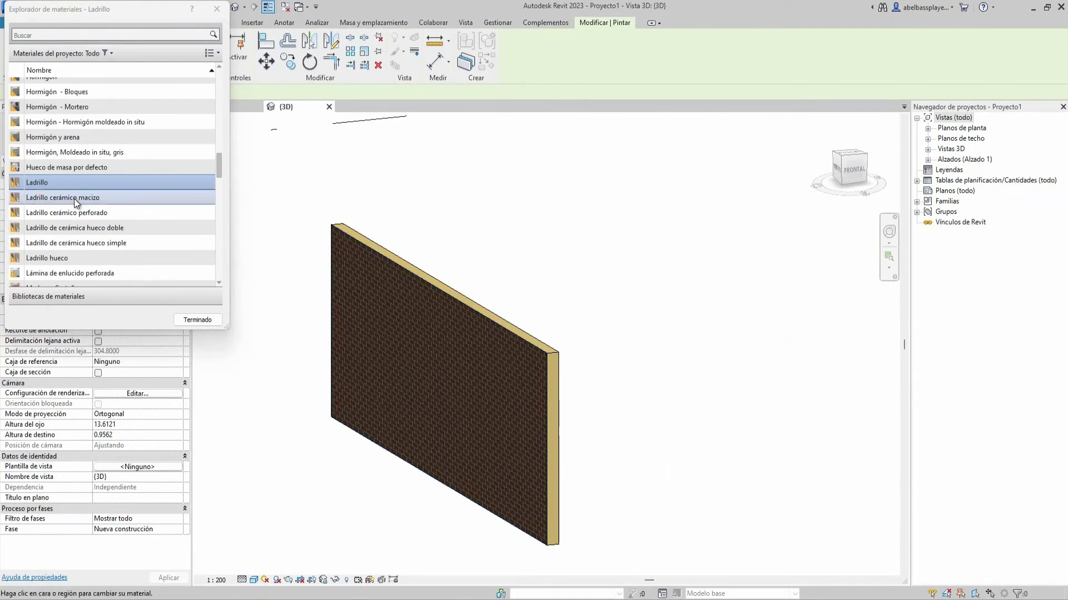
left_click(537, 423)
View the walls from the left and try the Muro por defecto and Mortero beis materials
mouse_move(536, 419)
middle_mouse_down("shift")
mouse_move(424, 431)
mouse_move(639, 388)
middle_mouse_up("shift")
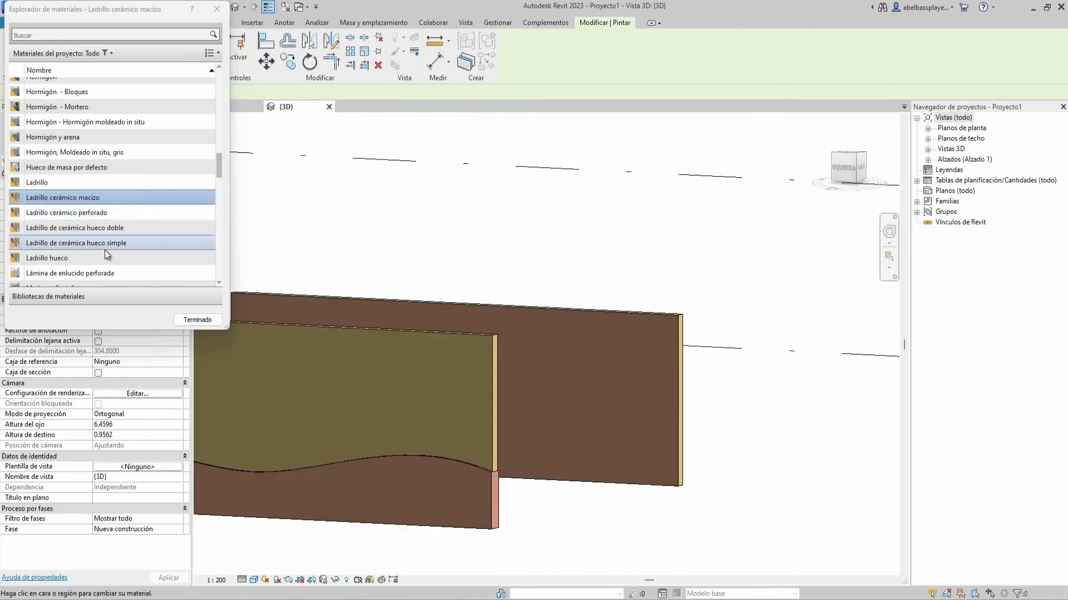
scroll(109, 255, "down", 1)
scroll(109, 256, "down", 2)
scroll(109, 256, "down", 2)
scroll(109, 256, "down", 2)
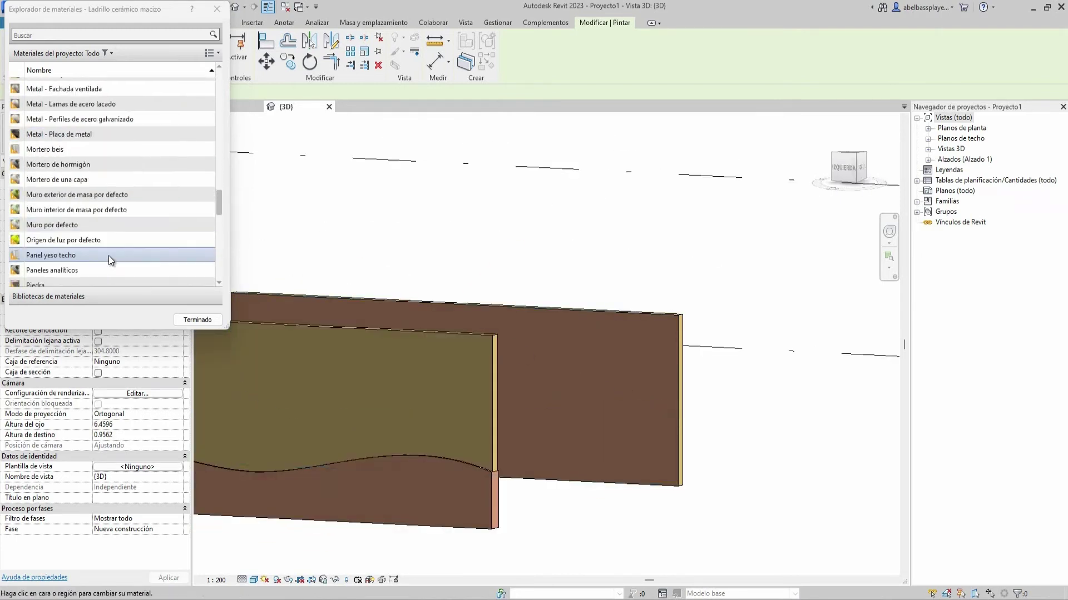
left_click(90, 228)
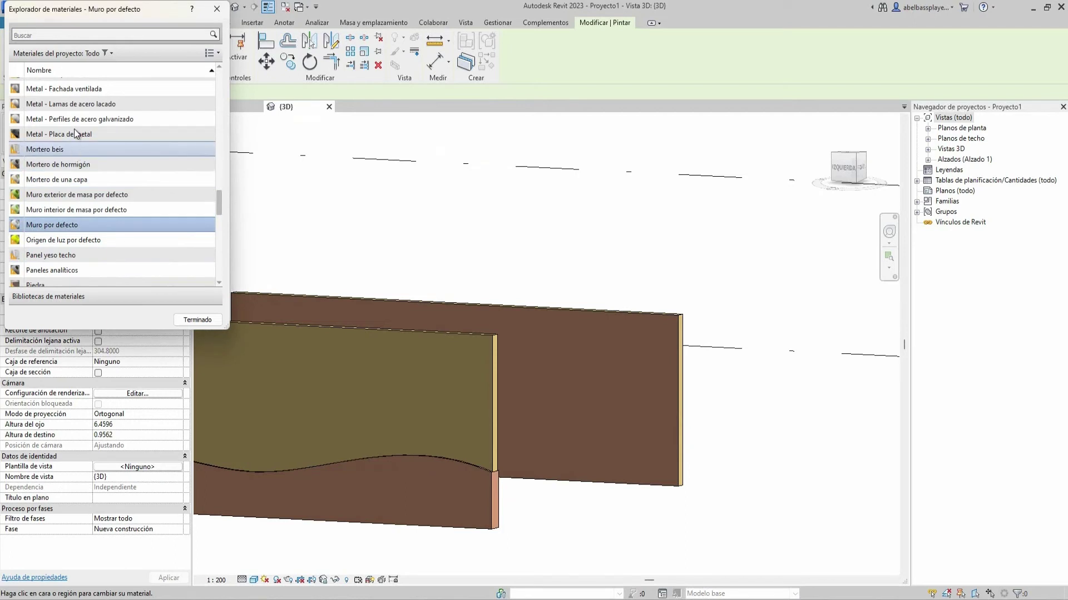
left_click(76, 151)
Turn the view toward the wall's front and paint its face with Piedra
mouse_move(584, 443)
middle_mouse_down("shift")
mouse_move(554, 408)
mouse_move(572, 424)
middle_mouse_up("shift")
scroll(136, 278, "down", 1)
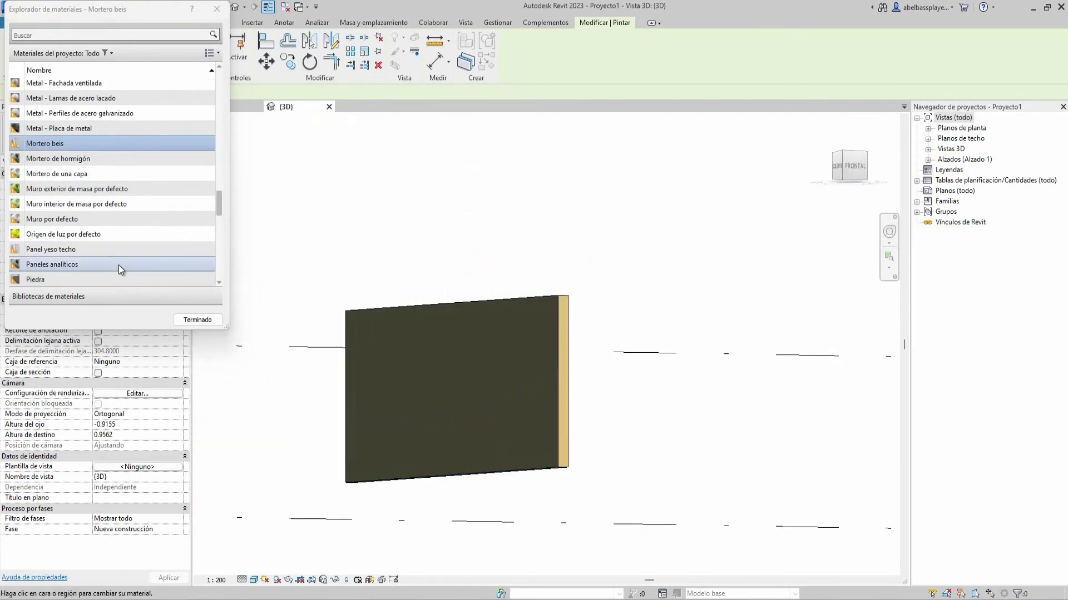
left_click(118, 278)
left_click(465, 365)
Paint the wall face with Revestimiento exterior de piedra and finish painting
middle_click_drag(499, 389, 623, 480, "shift")
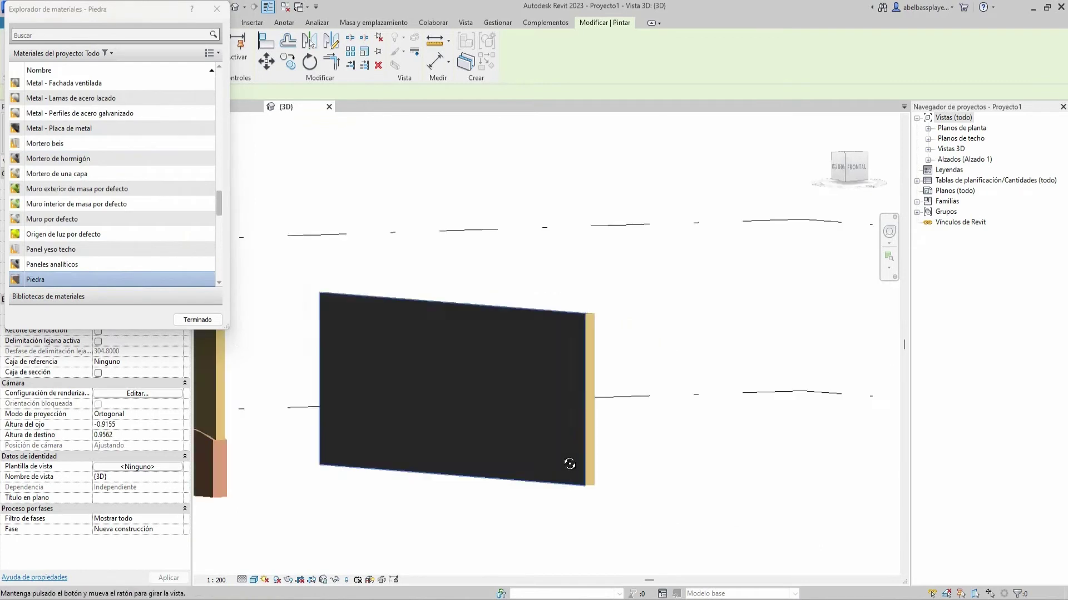
scroll(78, 212, "down", 1)
scroll(81, 214, "down", 1)
scroll(85, 222, "down", 1)
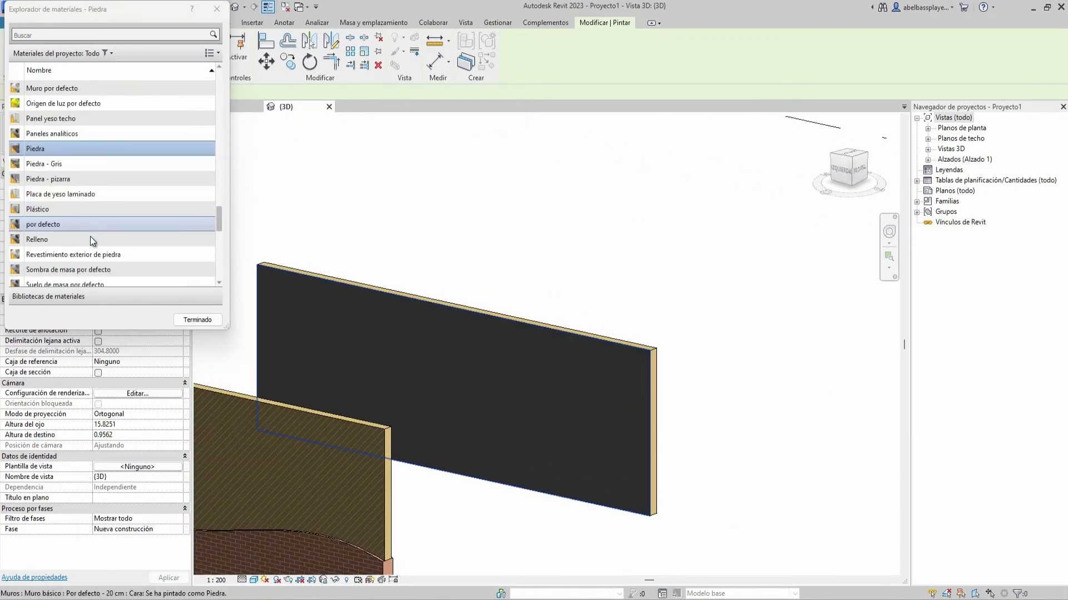
left_click(91, 258)
left_click(506, 358)
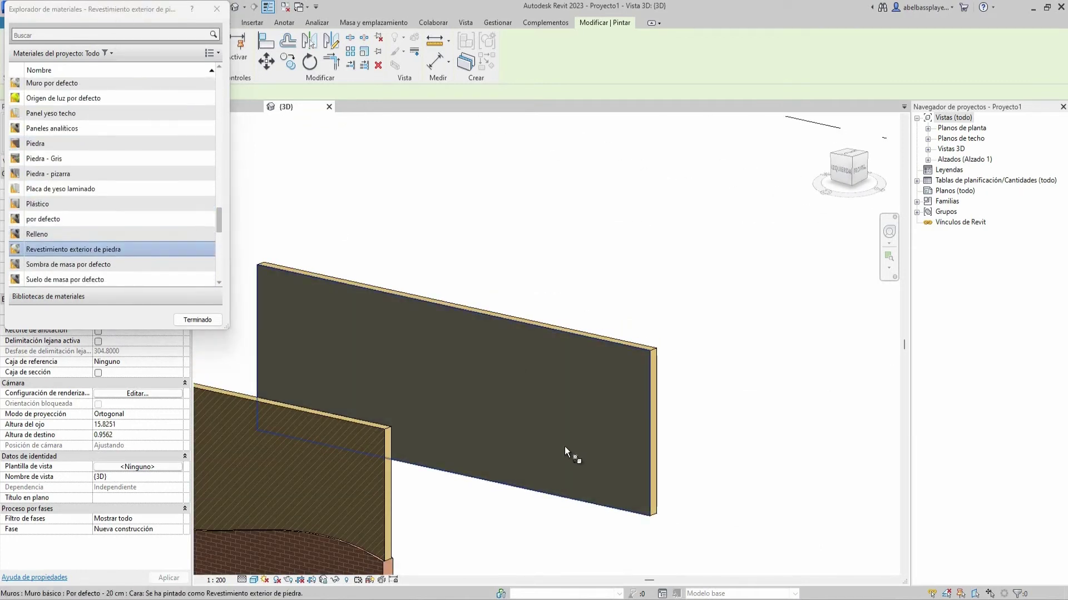
left_click(217, 8)
middle_click_drag(556, 410, 743, 277)
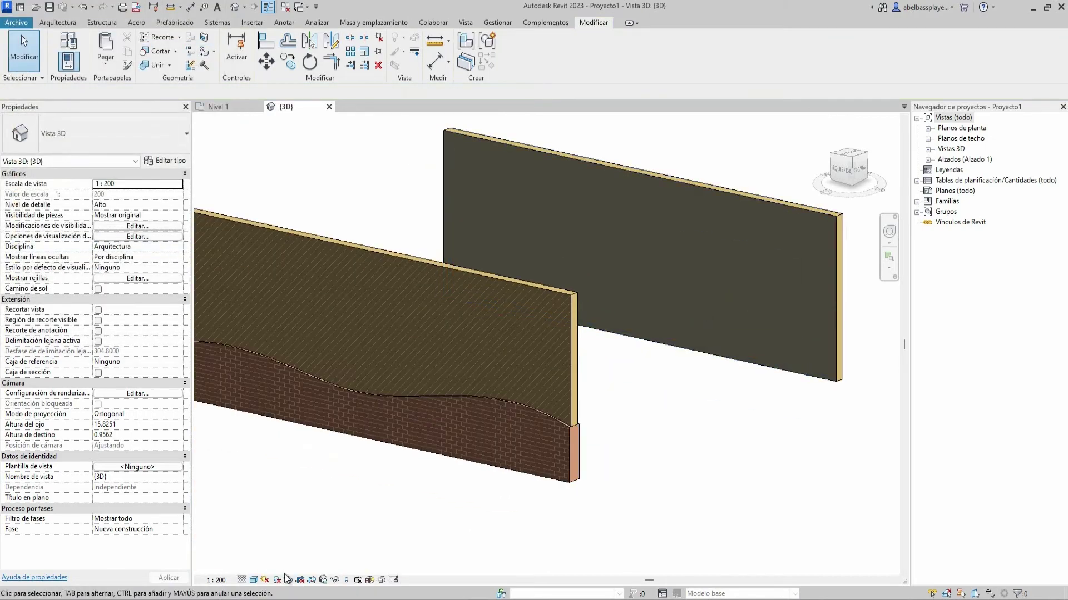
Set the Graphic Display Options background to Degradado (gradient)
left_click(253, 581)
left_click(282, 501)
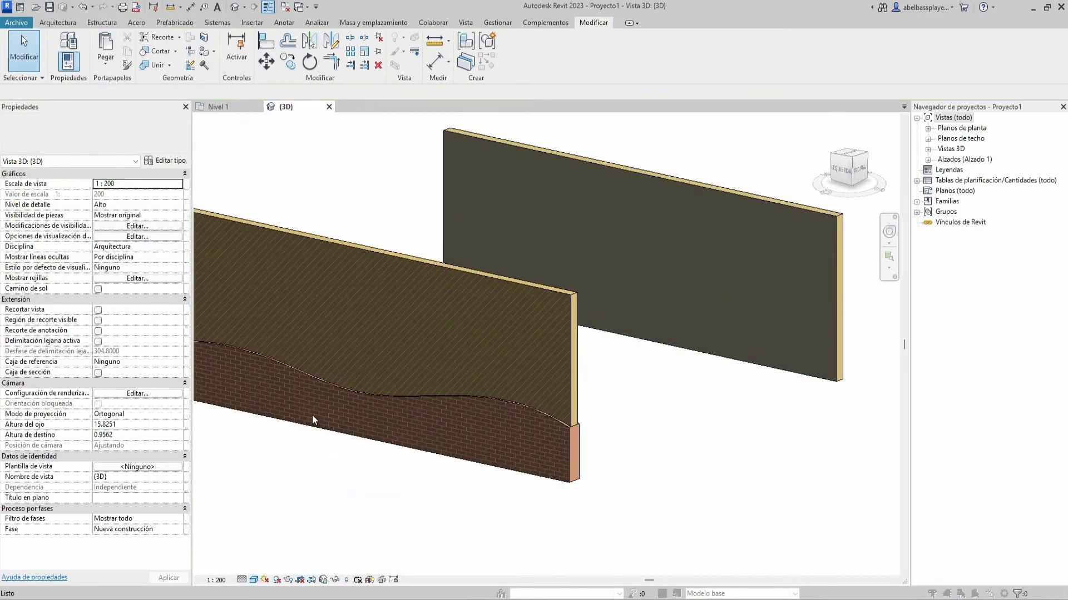
left_click(209, 316)
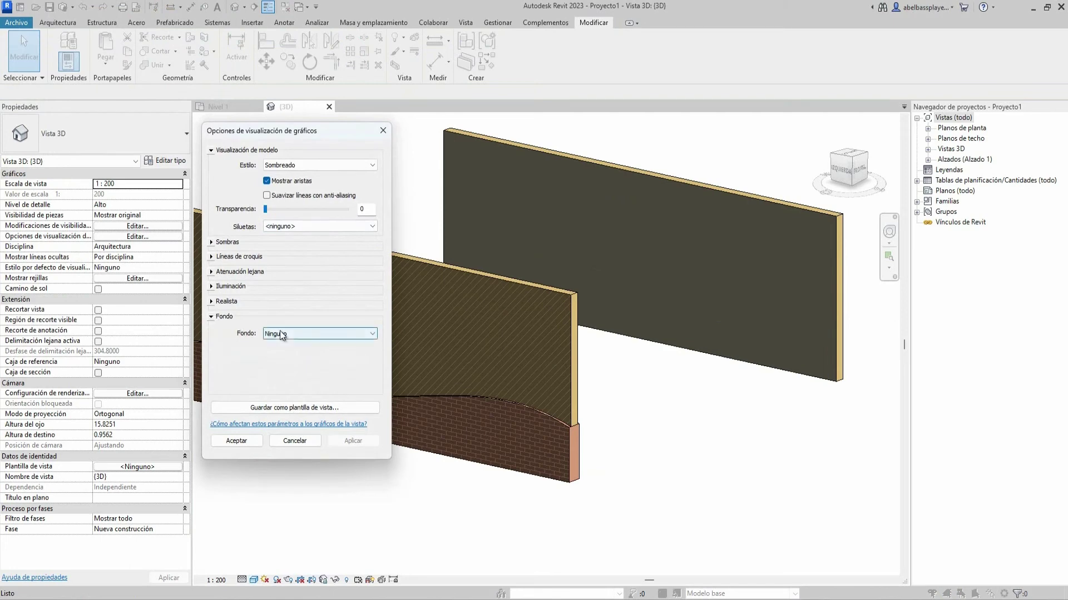
left_click(284, 333)
left_click(285, 360)
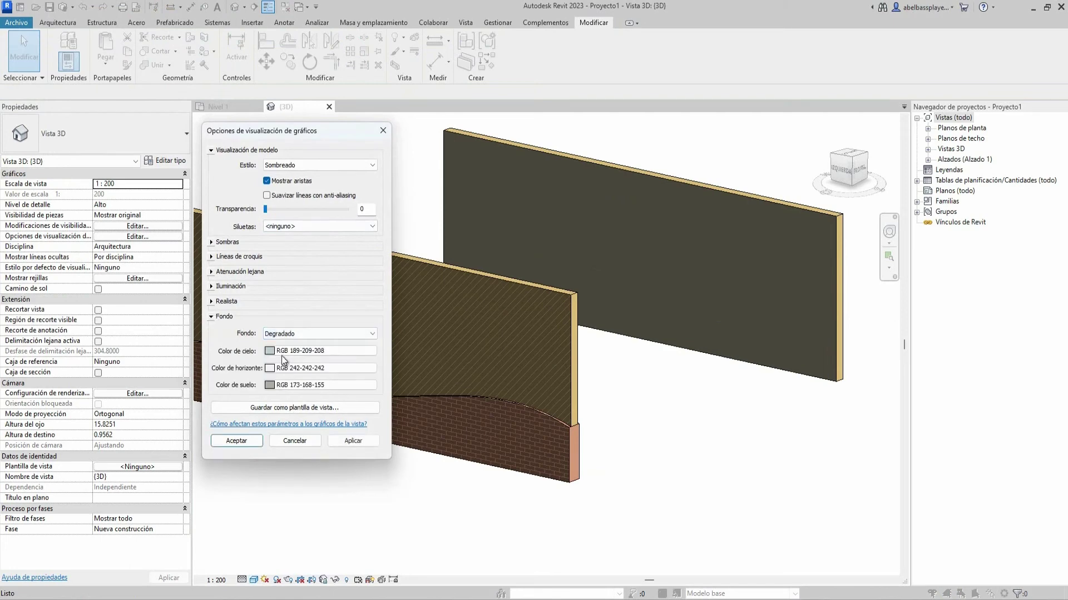
left_click(212, 243)
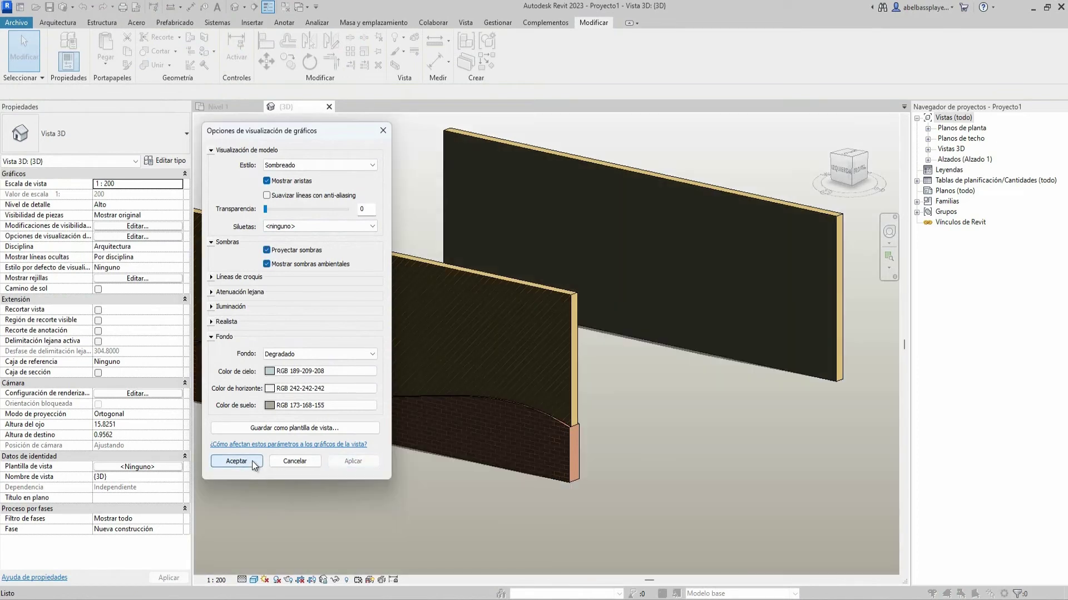
left_click(251, 461)
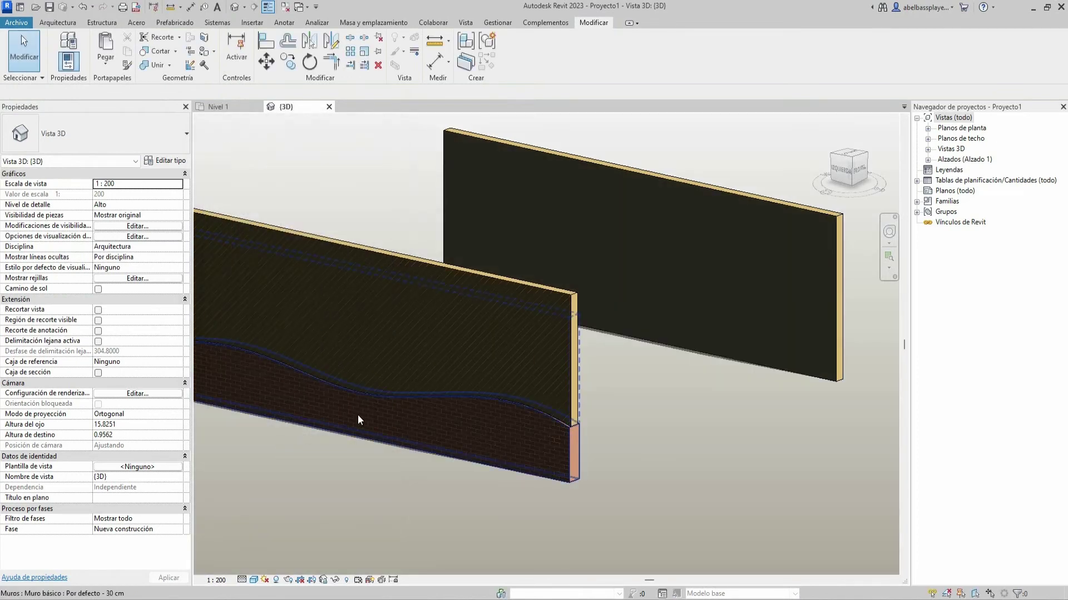
Orbit the 3D view to see the walls from the front-right
scroll(358, 414, "down", 2)
scroll(538, 412, "down", 2)
mouse_move(538, 412)
middle_mouse_down("shift")
mouse_move(364, 439)
mouse_move(376, 365)
mouse_move(436, 322)
mouse_move(469, 357)
mouse_move(674, 374)
mouse_move(717, 362)
middle_mouse_up("shift")
middle_click_drag(709, 408, 685, 402, "shift")
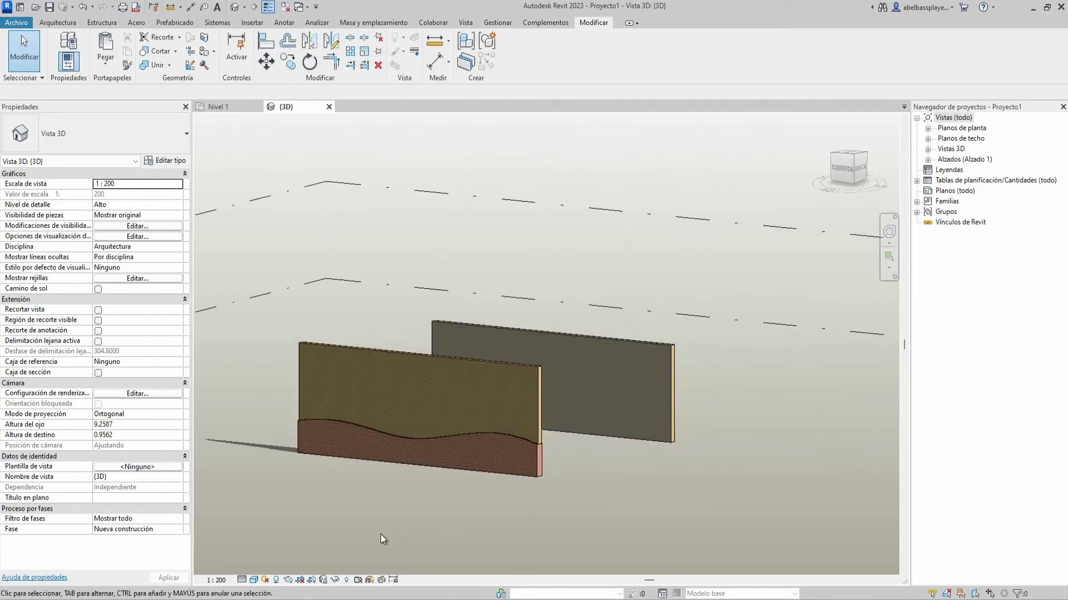
Switch the 3D view's shadows from cast shadows to ambient shadows
left_click(253, 580)
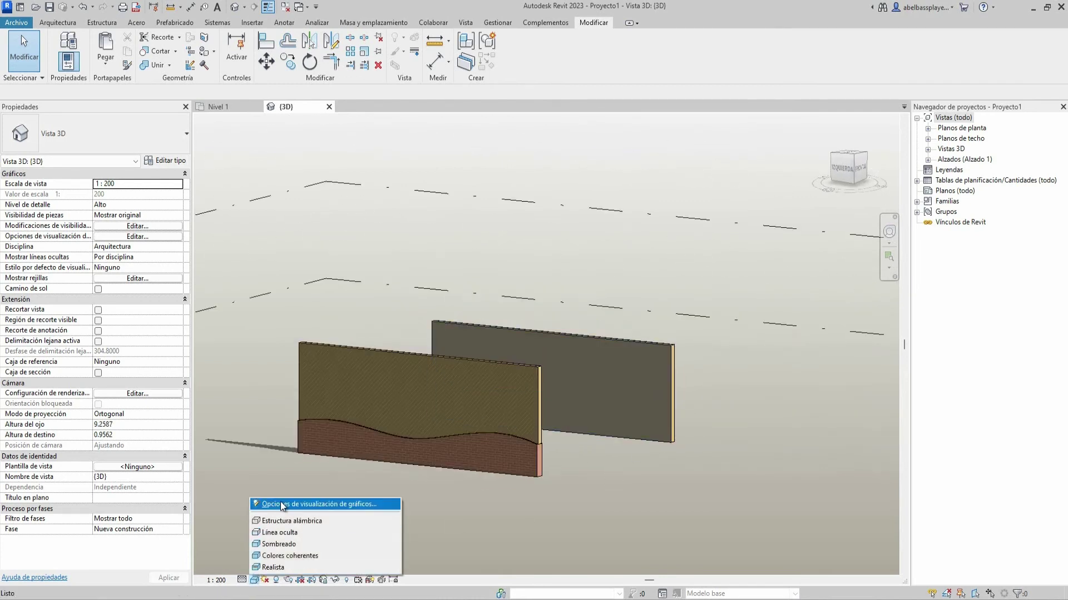
left_click(281, 501)
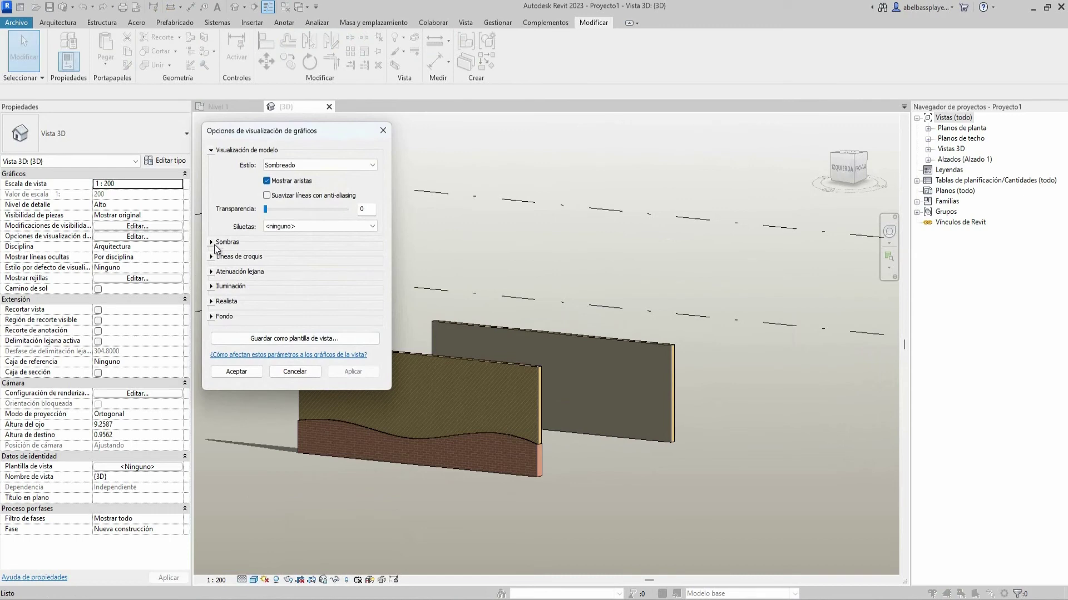
left_click(216, 246)
left_click(267, 250)
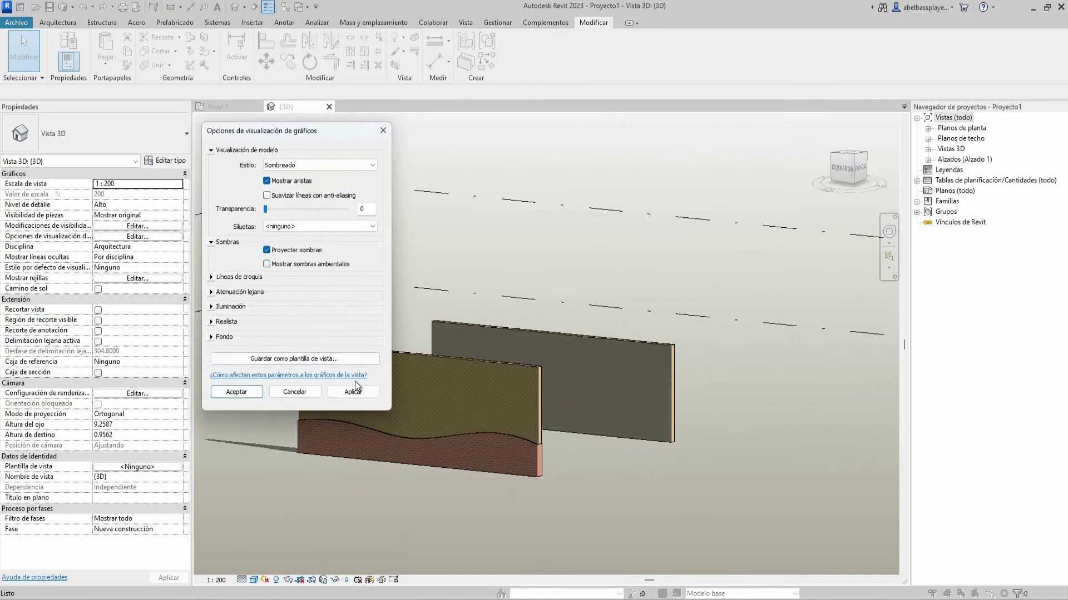
left_click(354, 392)
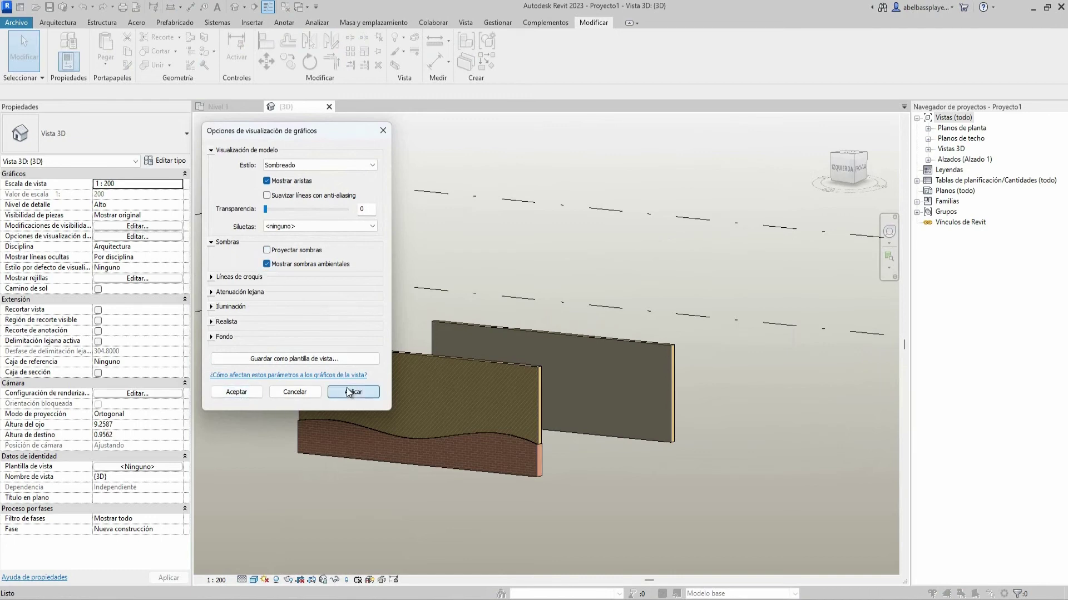
left_click(346, 391)
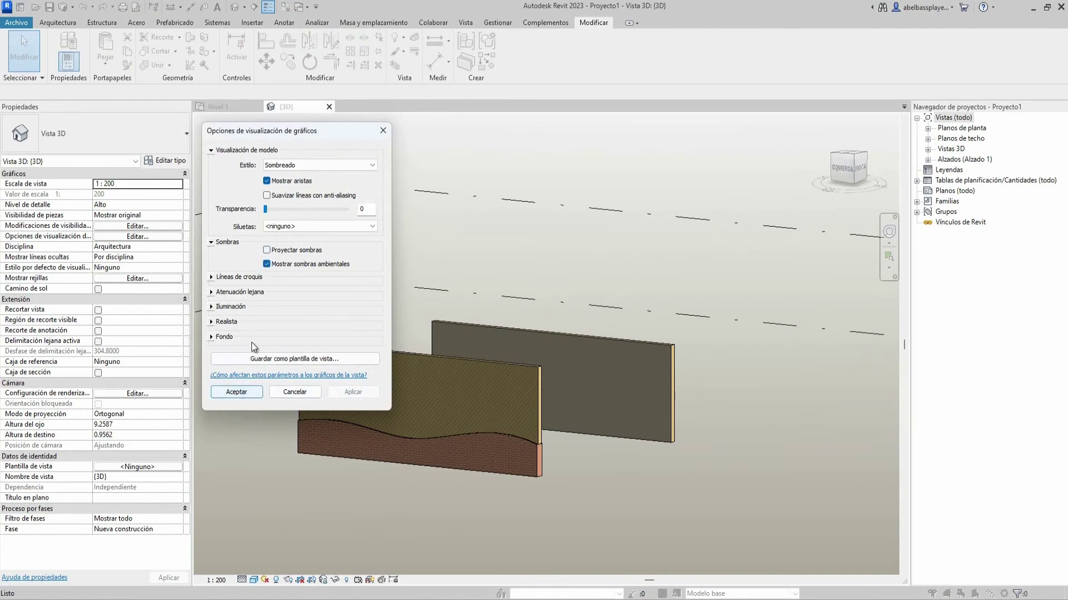
Lower the lighting shadow intensity to 10 and apply it
left_click(215, 307)
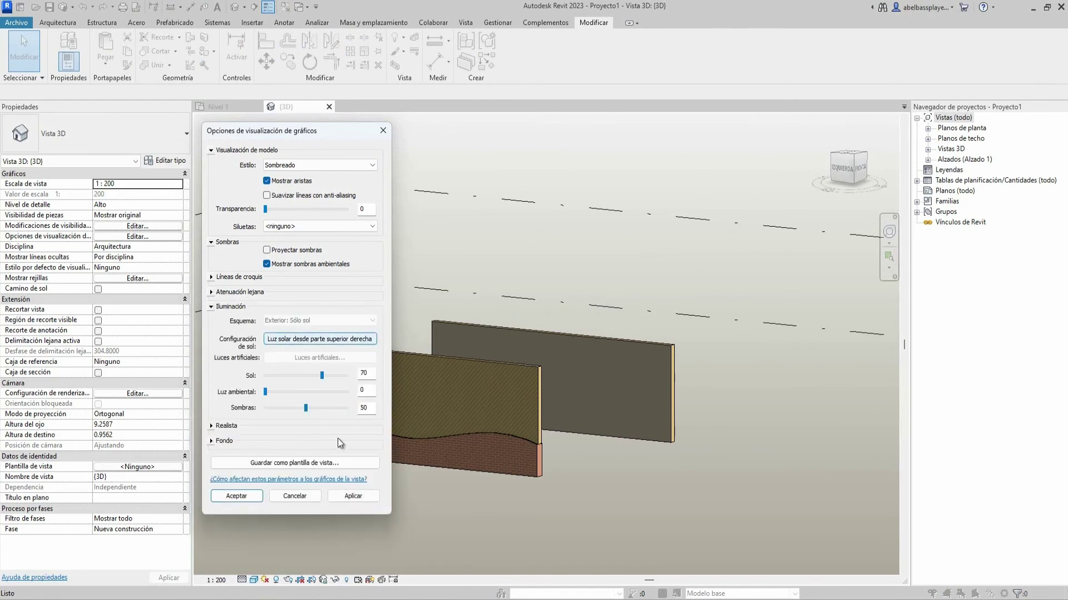
left_click(354, 495)
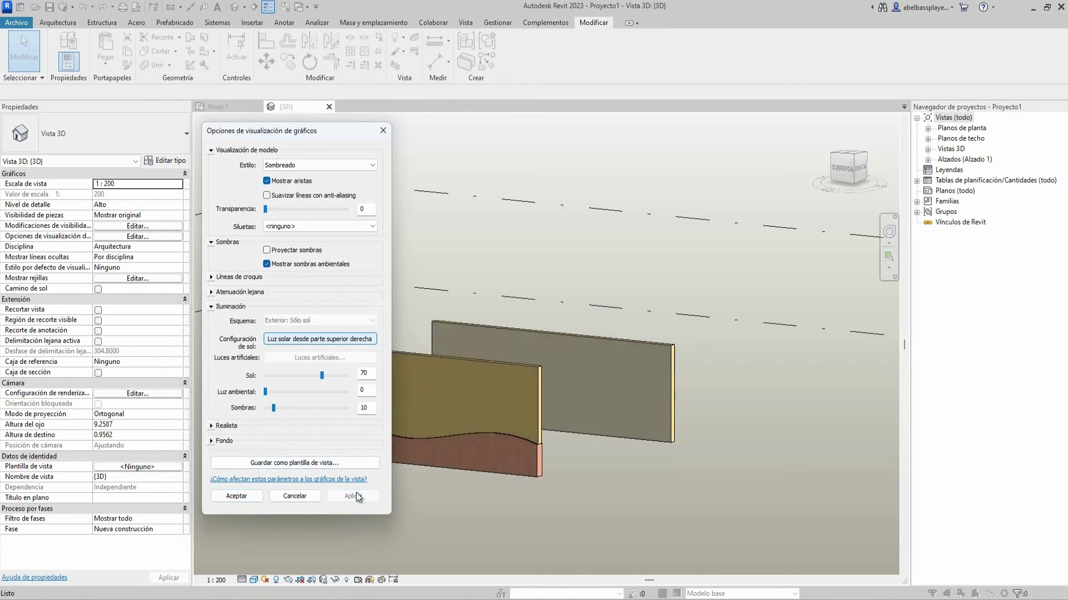
left_click(314, 377)
left_click(286, 394)
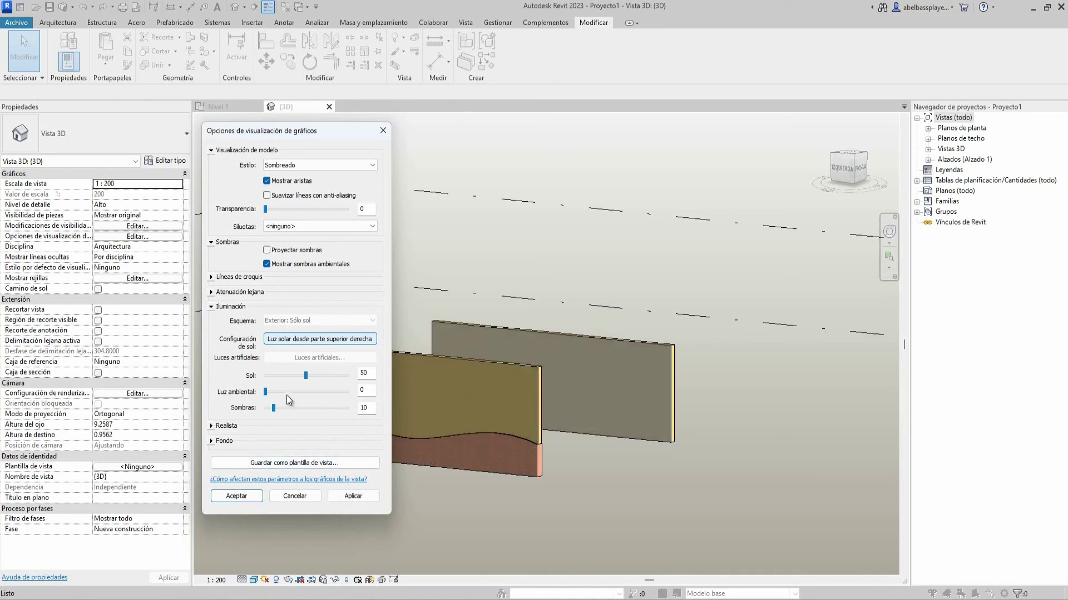
left_click(368, 496)
left_click(285, 496)
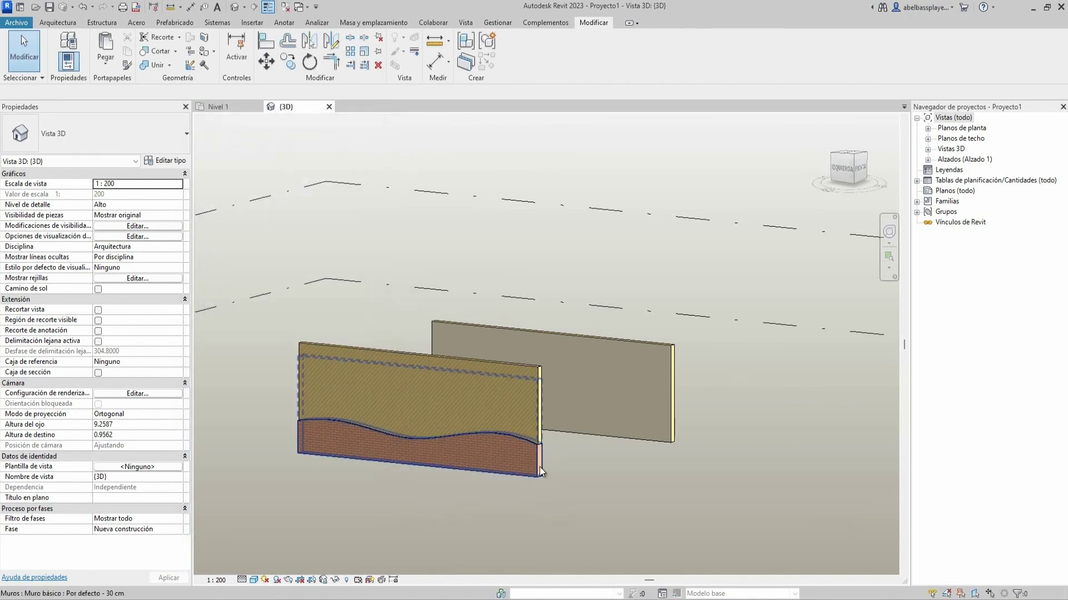
Orbit the view to face both walls' wood upper and brick lower faces
mouse_move(539, 466)
middle_mouse_down("shift")
mouse_move(558, 364)
mouse_move(438, 373)
mouse_move(432, 433)
middle_mouse_up("shift")
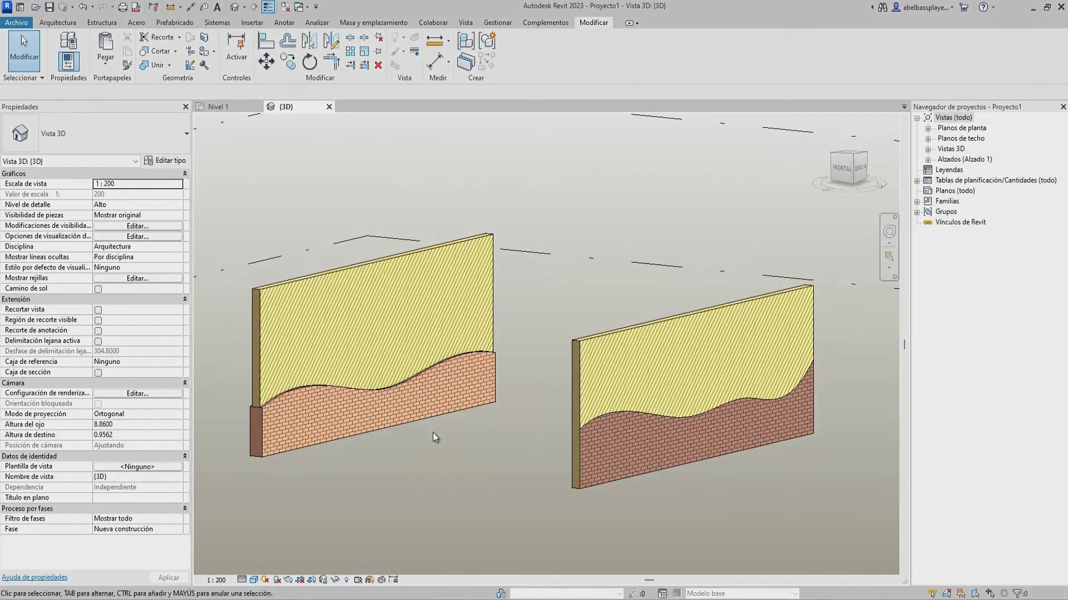